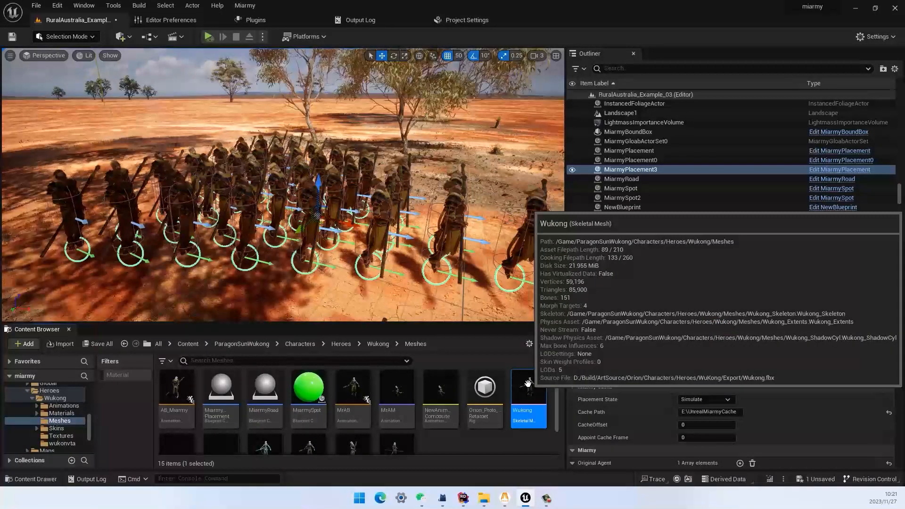
# Create an Animation Blueprint from the Wukong skeletal mesh and open it
pyautogui.rightClick(528, 384)
pyautogui.moveTo(634, 92)
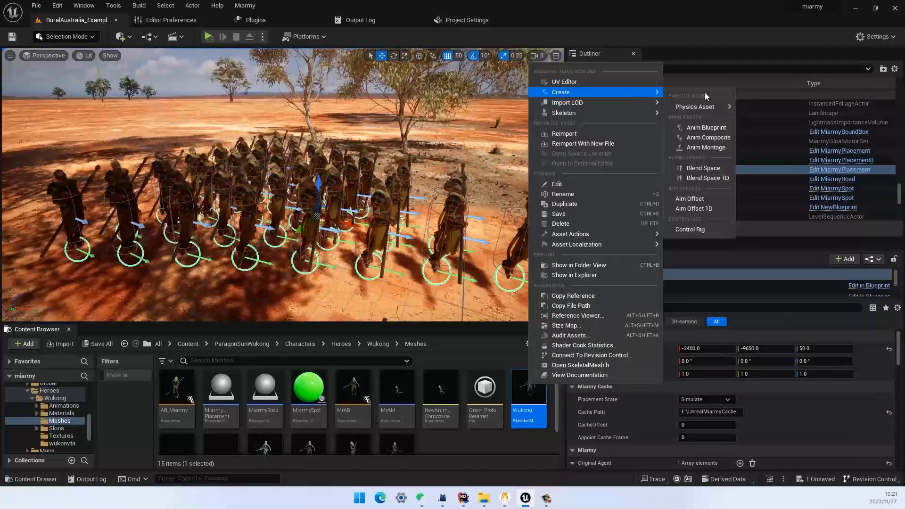
pyautogui.click(716, 127)
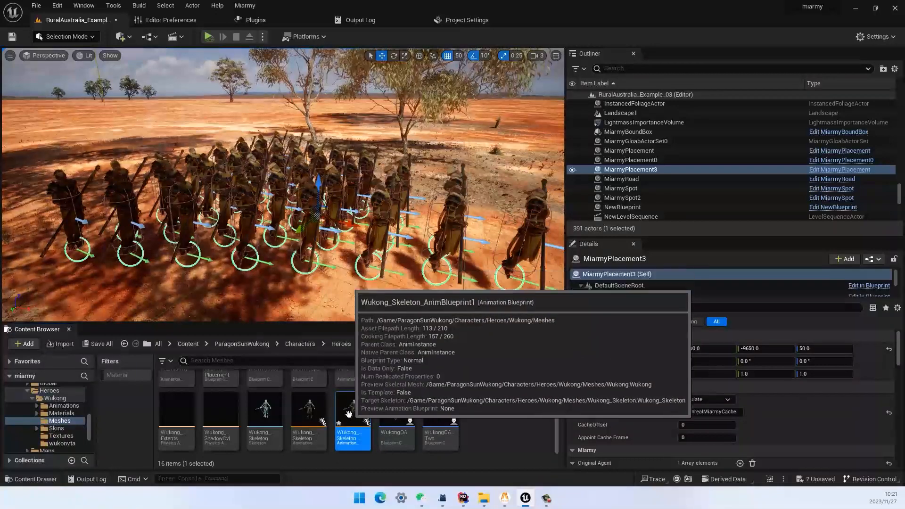
pyautogui.doubleClick(352, 412)
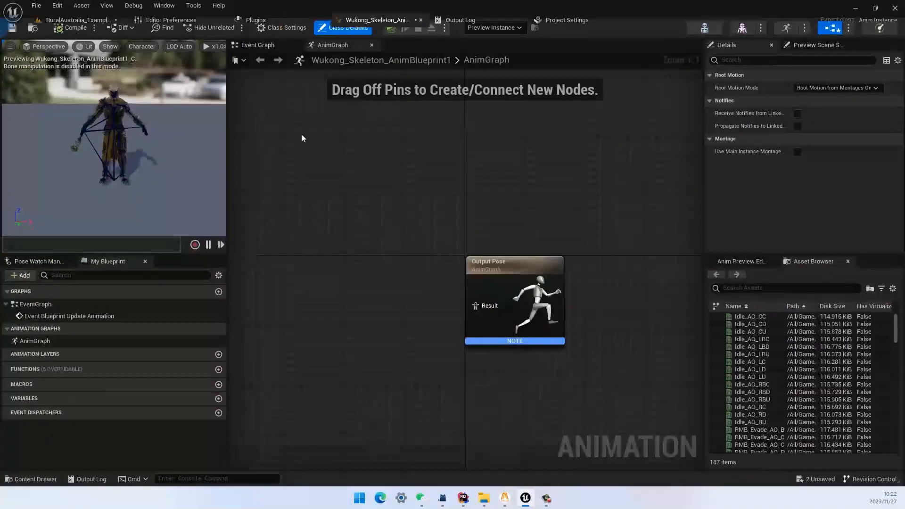
# Set the animation blueprint's parent class to MiarmyAnimInstance in its class settings
pyautogui.click(278, 36)
pyautogui.click(828, 98)
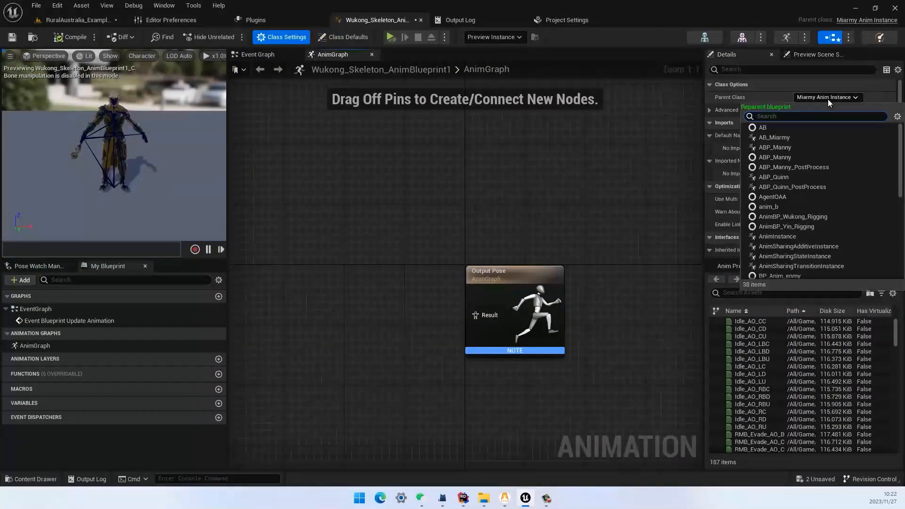
pyautogui.write('miarmy')
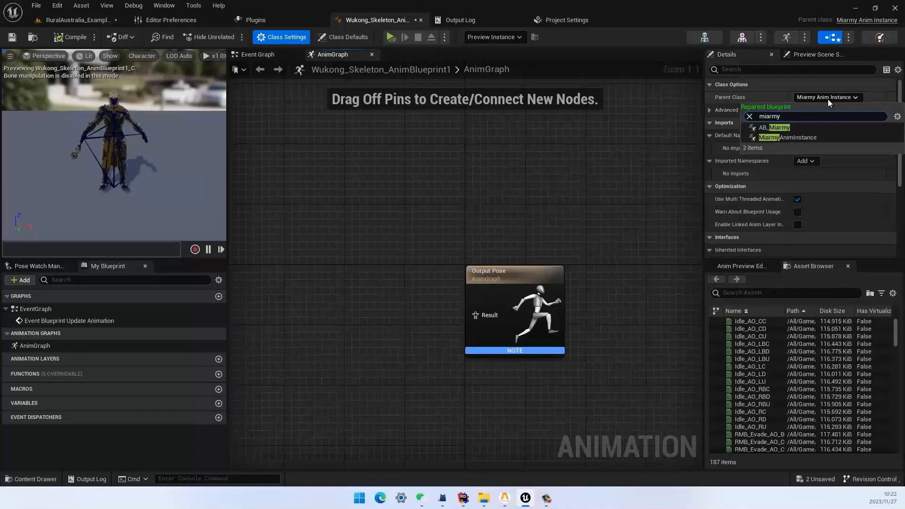
pyautogui.write(' anim')
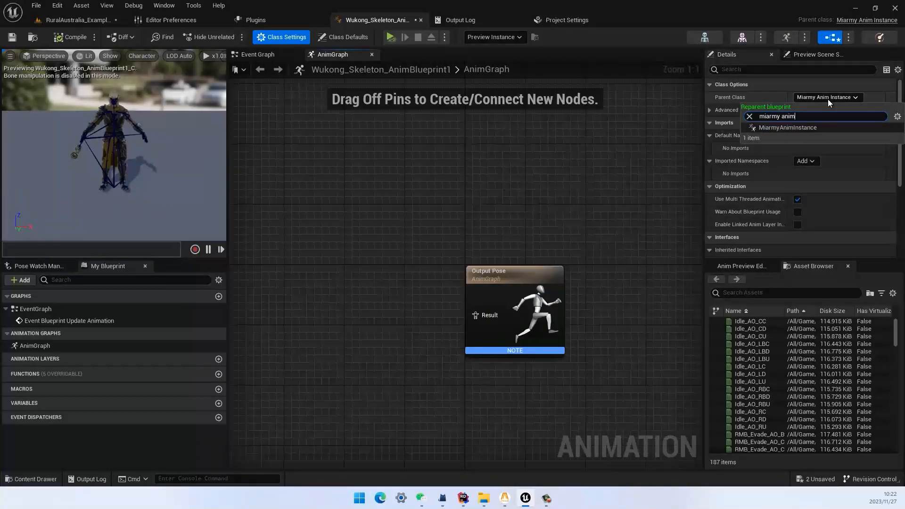
pyautogui.press('Down')
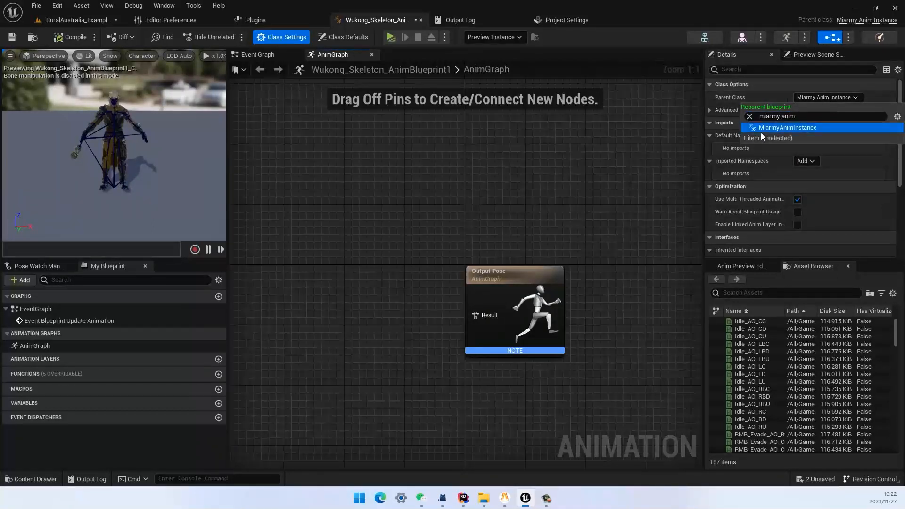
pyautogui.click(760, 131)
# Add a Miarmy AnimSequence Group Node before the Output Pose in the AnimGraph and compile the blueprint
pyautogui.moveTo(436, 231); pyautogui.dragTo(460, 236, button='right')
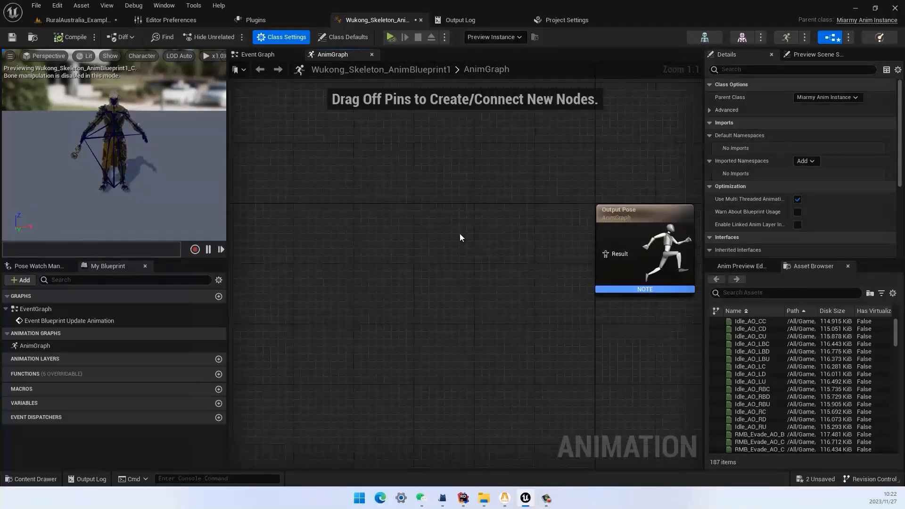
pyautogui.rightClick(461, 237)
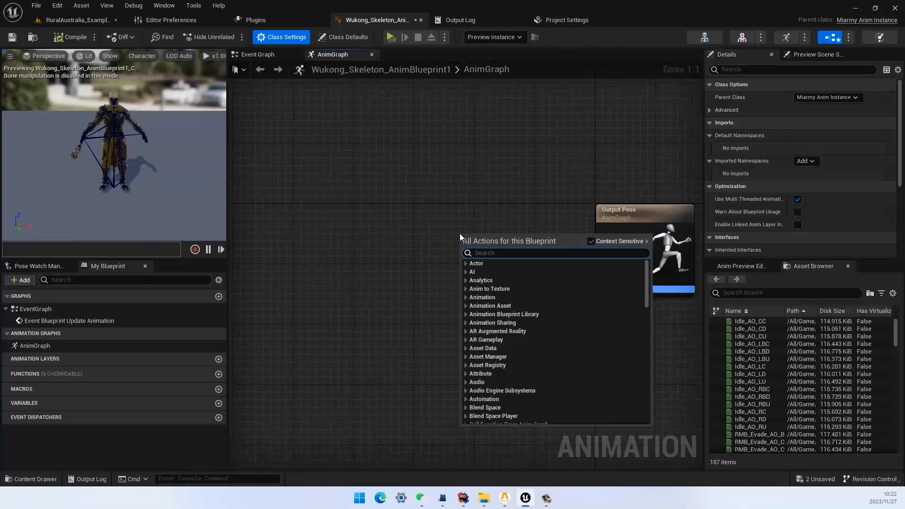
pyautogui.write('miarmy')
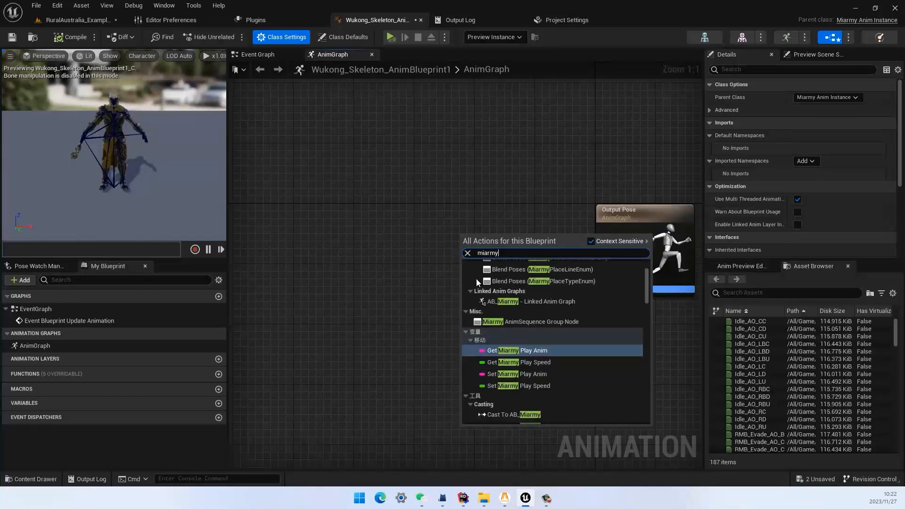
pyautogui.click(561, 323)
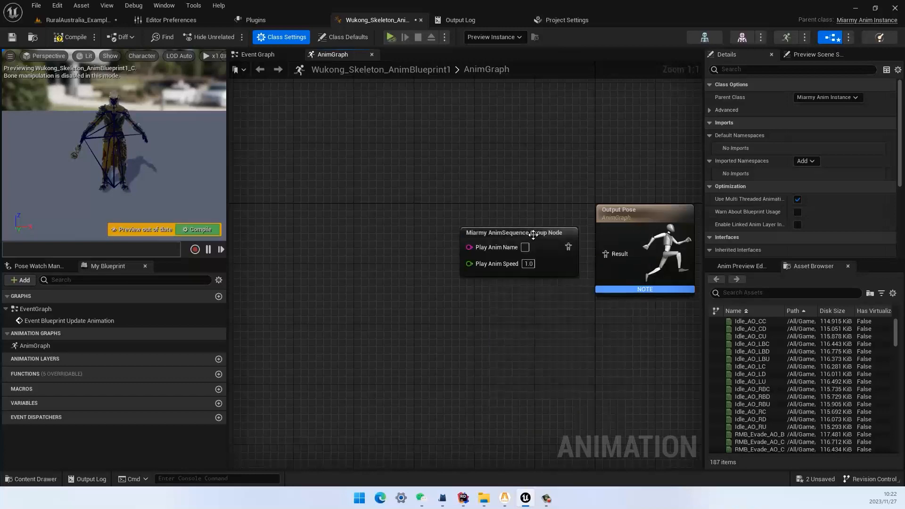
pyautogui.moveTo(565, 195); pyautogui.dragTo(508, 159, button='right')
pyautogui.rightClick(404, 196)
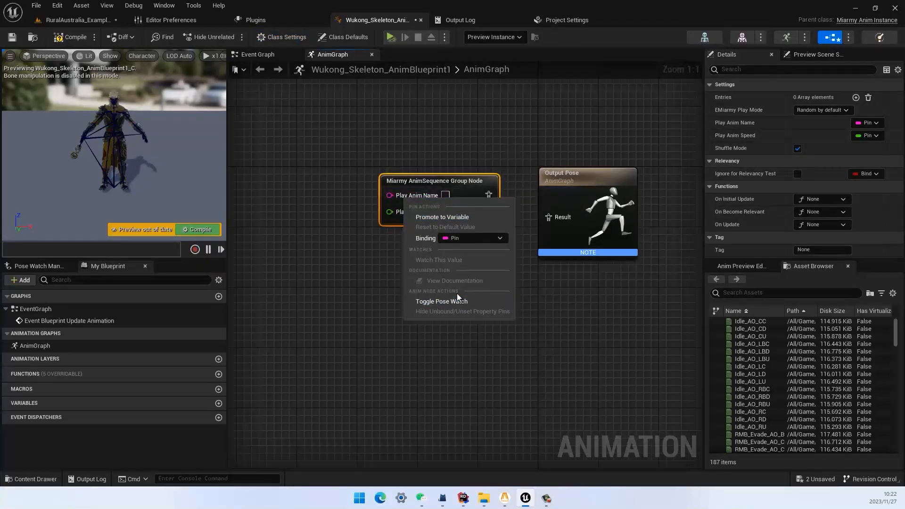
pyautogui.click(423, 86)
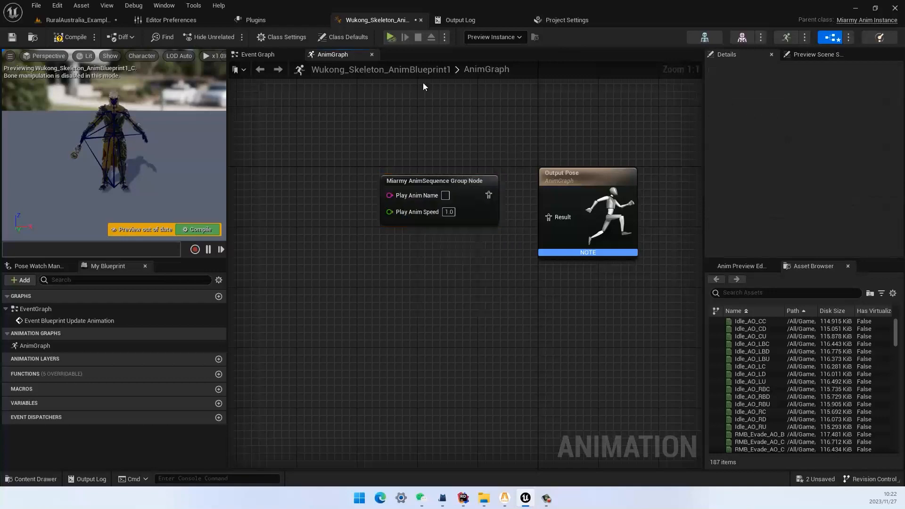
pyautogui.click(74, 38)
# Bind the group node's Play Anim Name to MiarmyPlayAnim and its Play Anim Speed to MiarmyPlaySpeed
pyautogui.rightClick(421, 202)
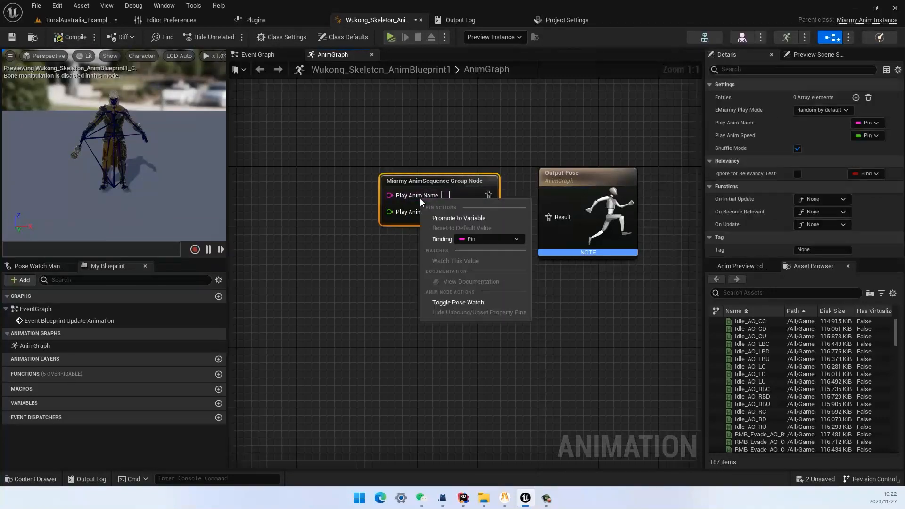
pyautogui.click(465, 240)
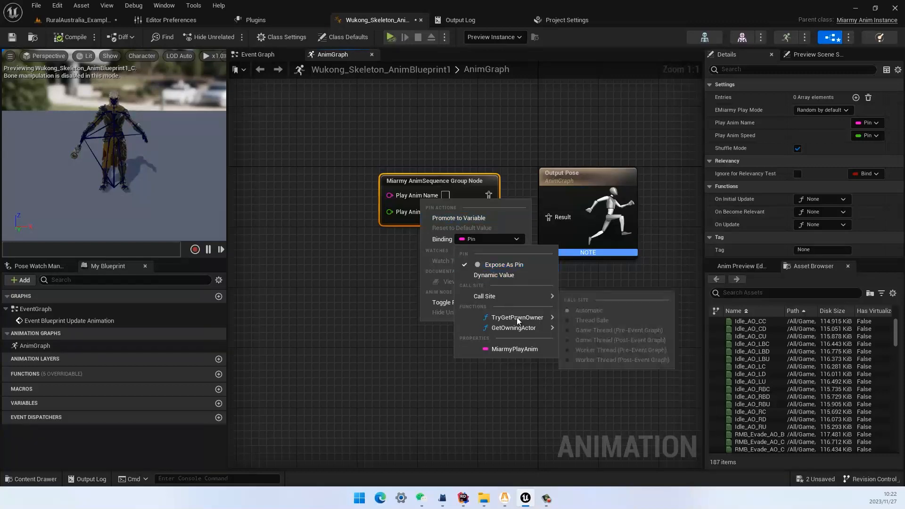
pyautogui.click(525, 349)
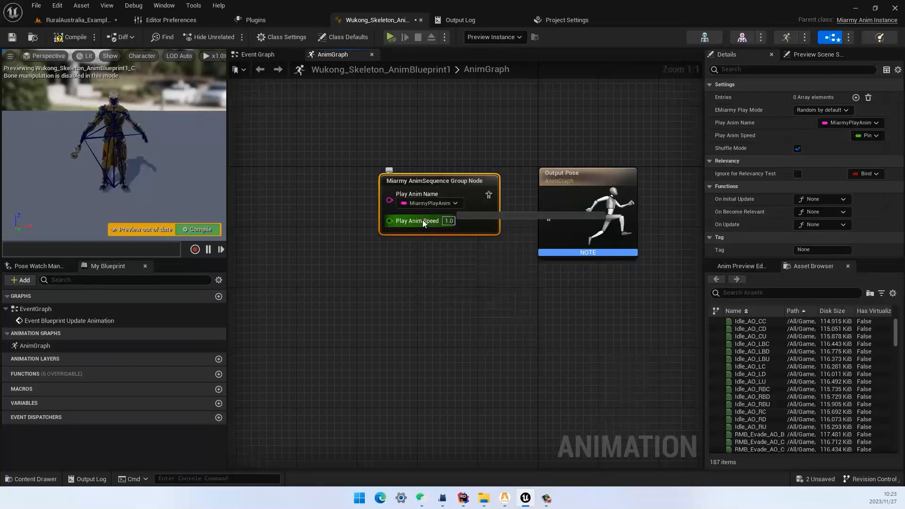
pyautogui.rightClick(422, 219)
pyautogui.click(471, 265)
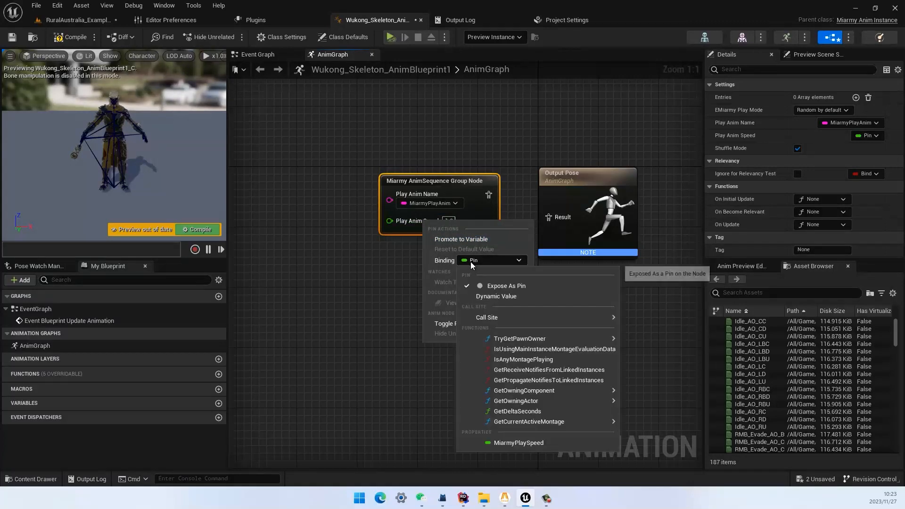
pyautogui.click(561, 442)
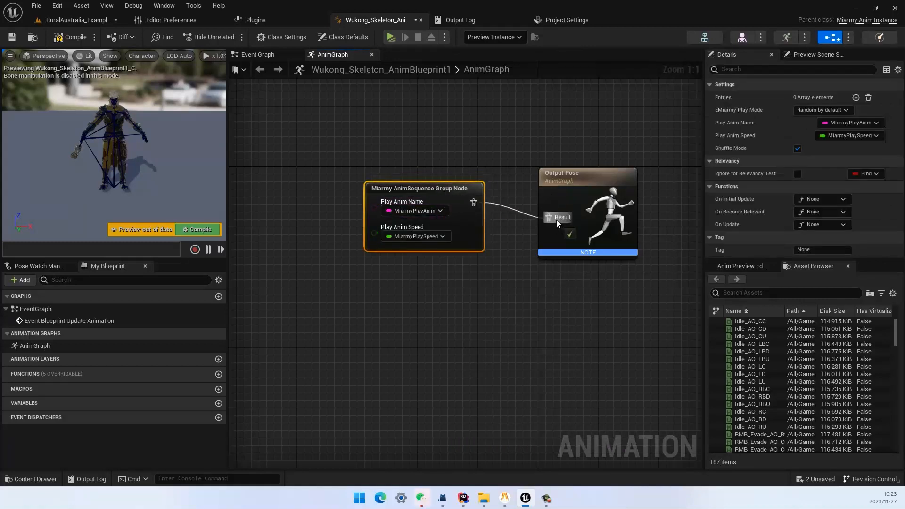
# Connect the group node's pose output to the Output Pose's Result and compile the blueprint
pyautogui.click(502, 146)
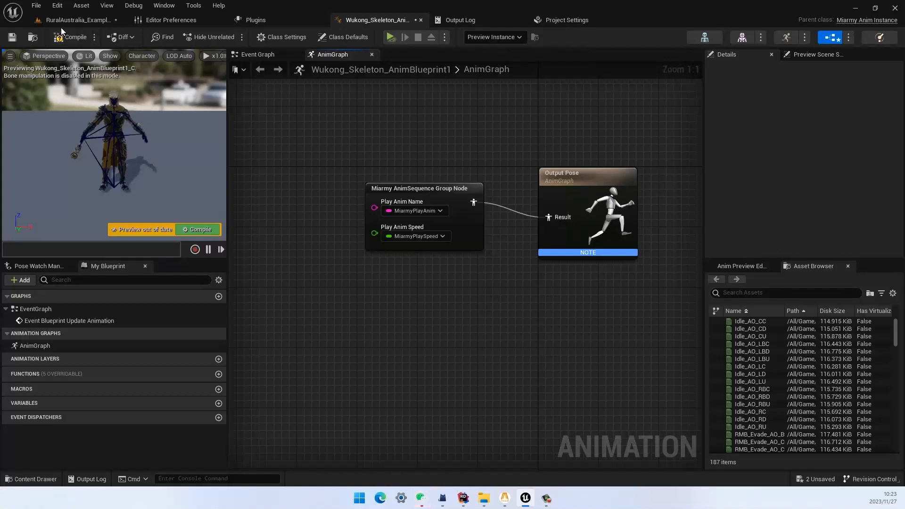
pyautogui.click(72, 40)
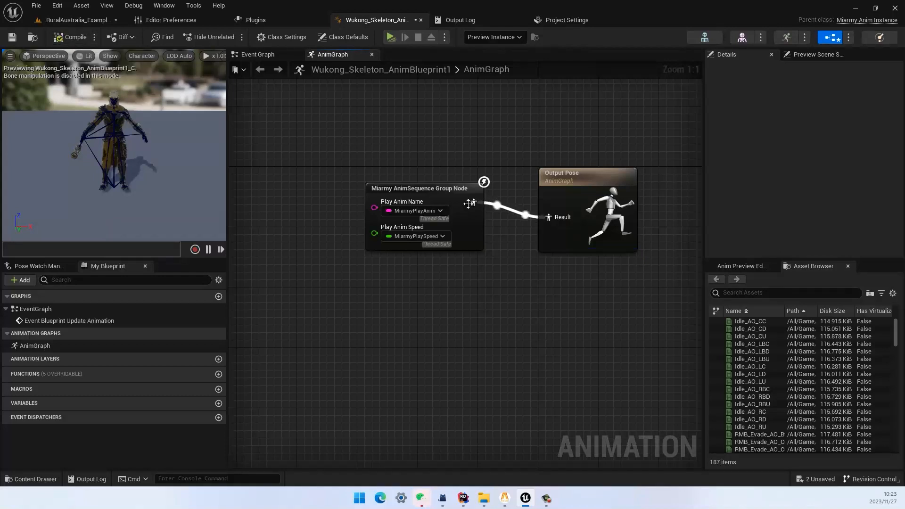
# Add three elements to the Entries array of the Miarmy AnimSequence Group Node
pyautogui.moveTo(457, 211); pyautogui.dragTo(457, 207)
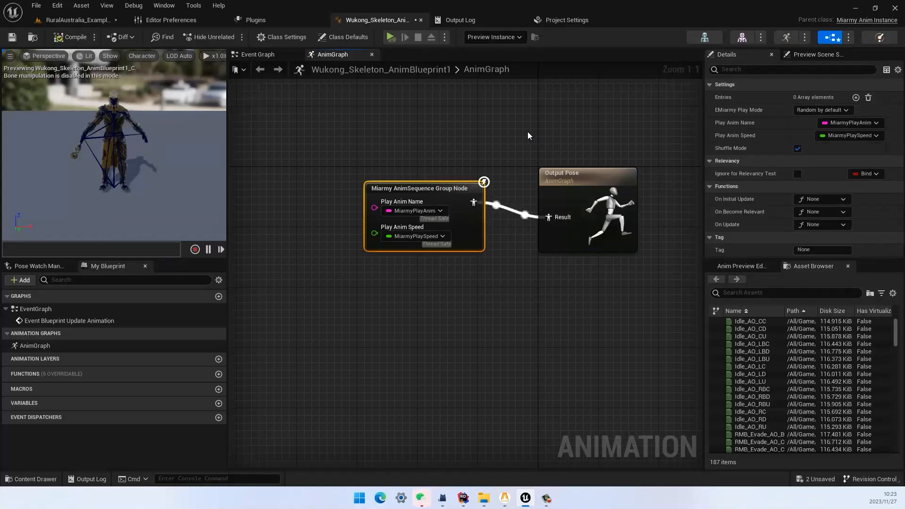
pyautogui.moveTo(527, 132); pyautogui.dragTo(378, 130, button='right')
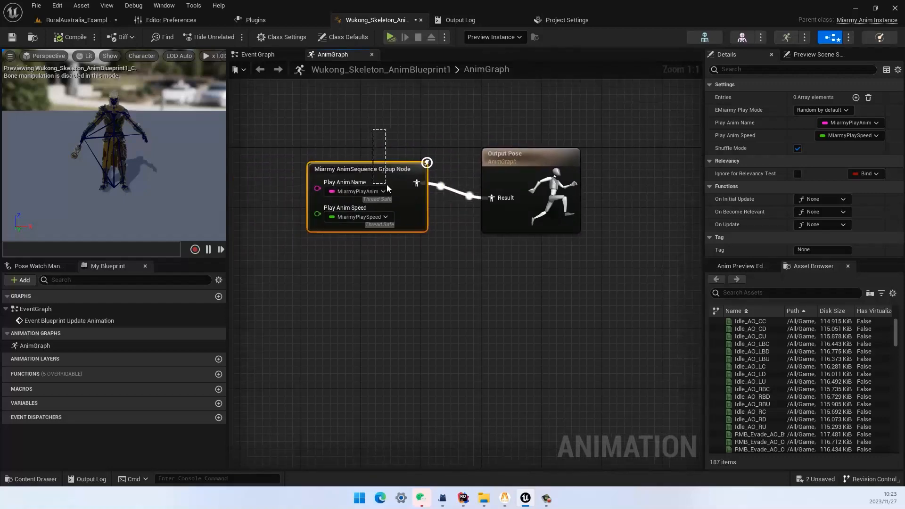
pyautogui.moveTo(387, 185); pyautogui.dragTo(387, 184)
pyautogui.moveTo(428, 130); pyautogui.dragTo(343, 112, button='right')
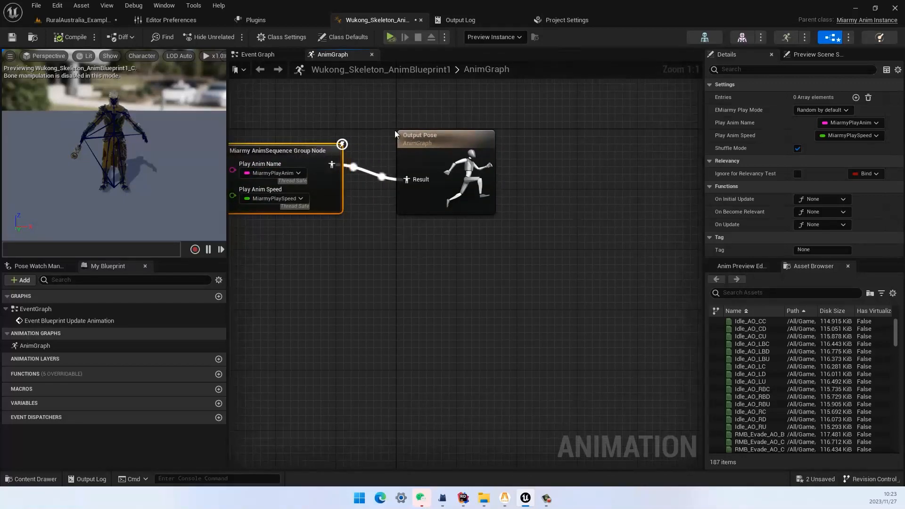
pyautogui.moveTo(394, 133); pyautogui.dragTo(504, 130, button='right')
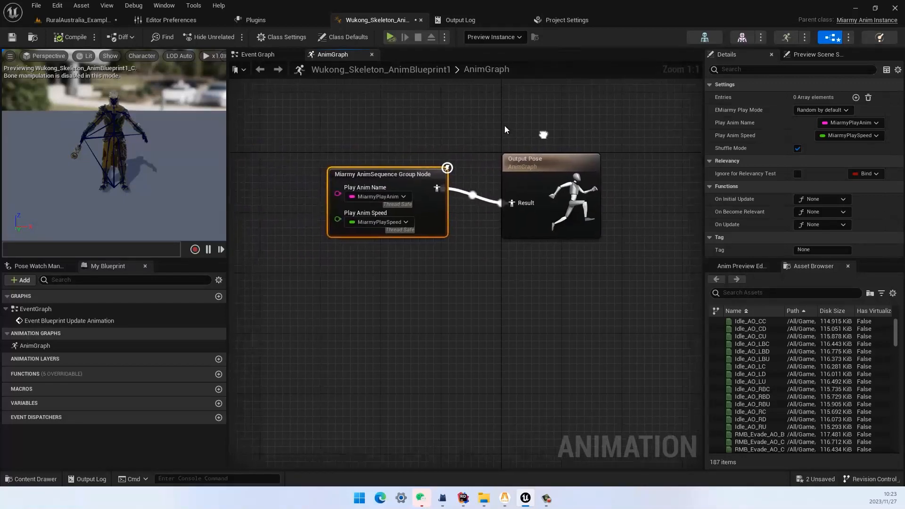
pyautogui.click(855, 98)
pyautogui.click(717, 111)
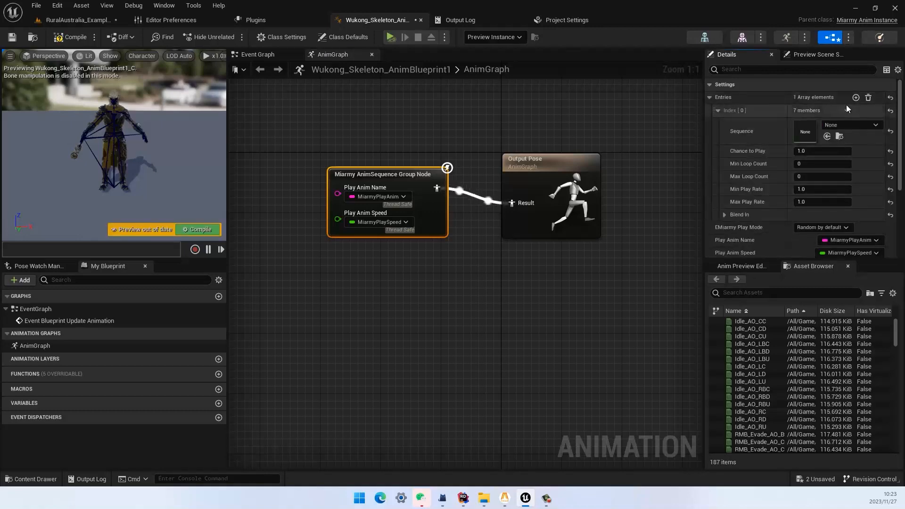
pyautogui.click(855, 98)
pyautogui.click(855, 97)
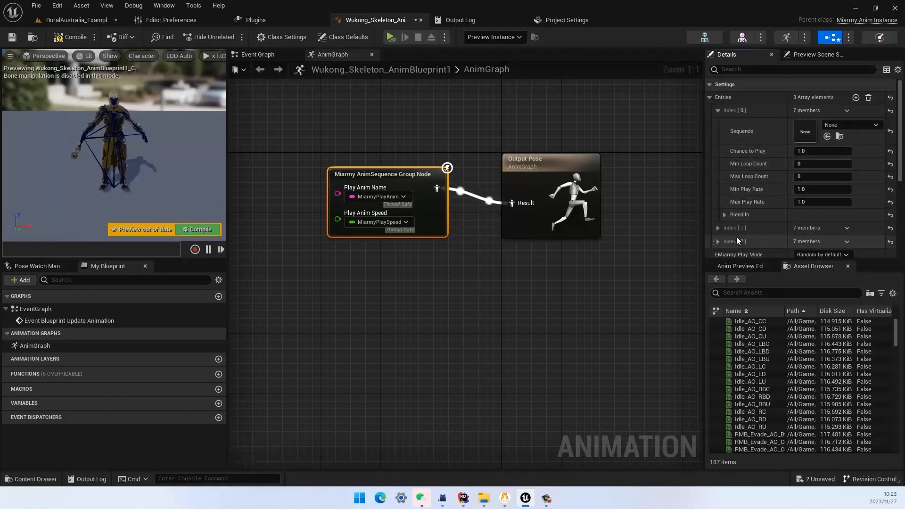
# Assign the Cast animation as the sequence of entry Index [1] in the group node
pyautogui.click(716, 228)
pyautogui.scroll(-4, 736, 238)
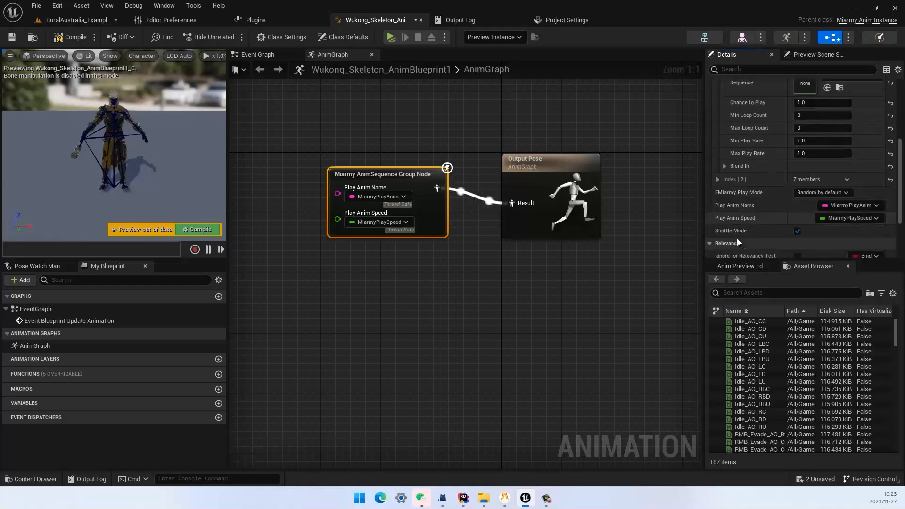
pyautogui.scroll(2, 725, 170)
pyautogui.click(723, 181)
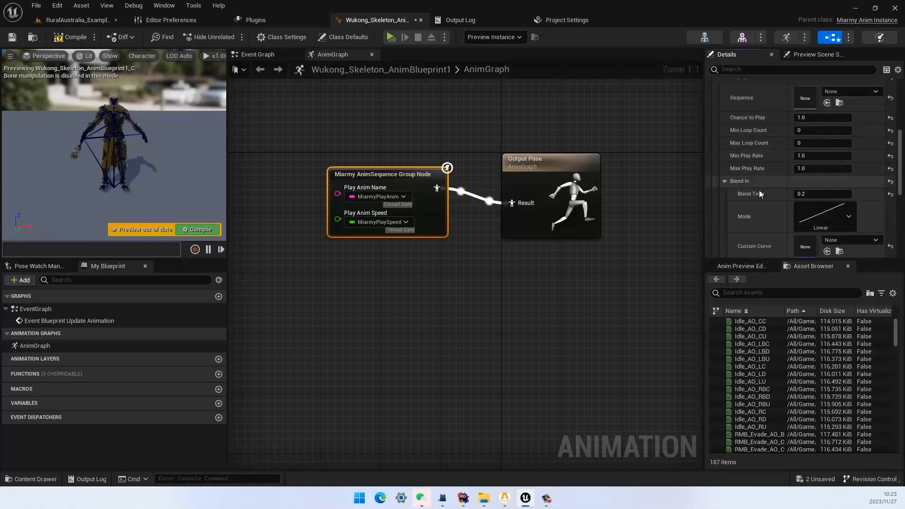
pyautogui.scroll(4, 843, 204)
pyautogui.scroll(-4, 842, 200)
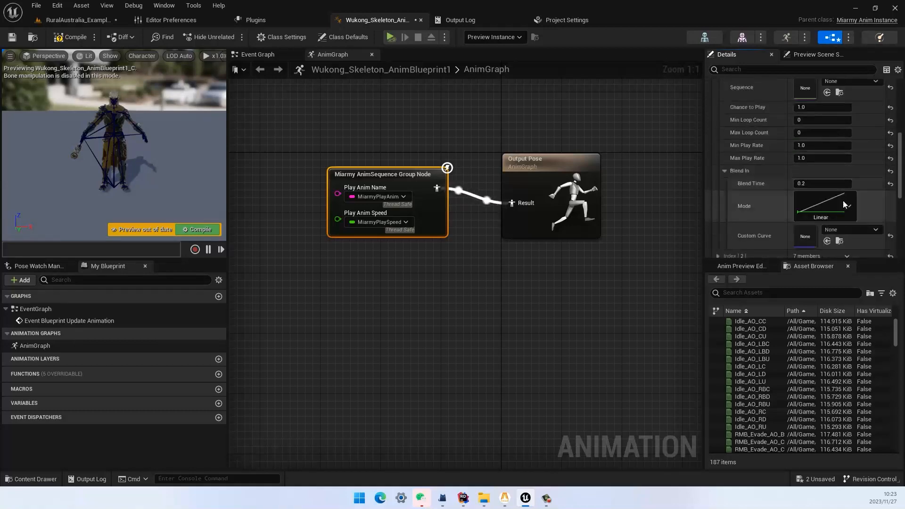
pyautogui.scroll(-5, 766, 366)
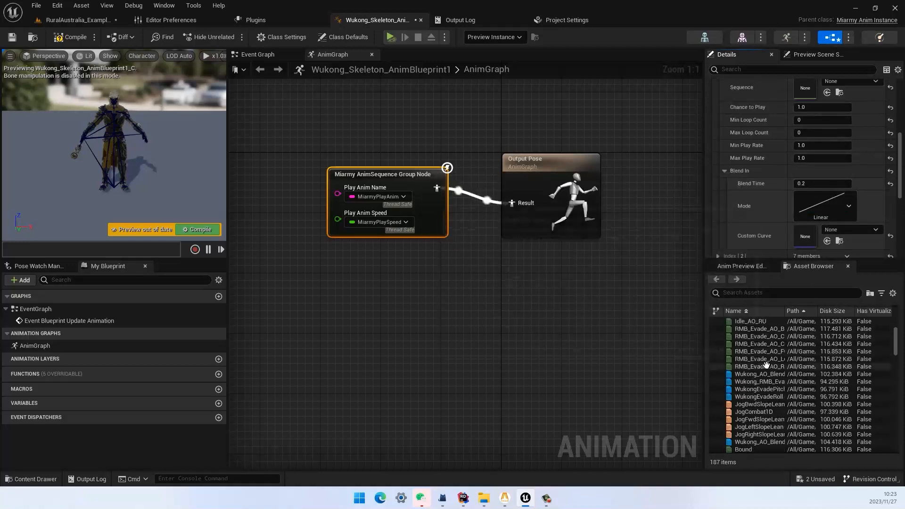
pyautogui.scroll(-5, 758, 358)
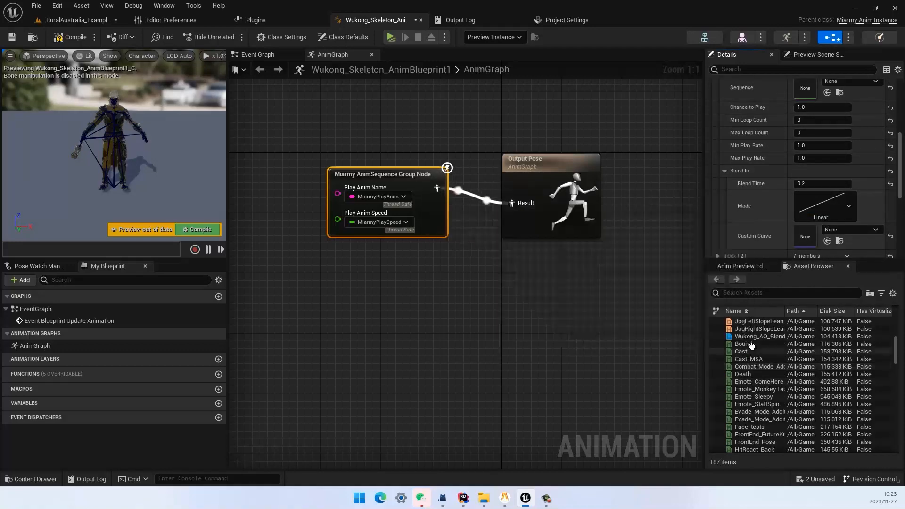
pyautogui.moveTo(744, 351)
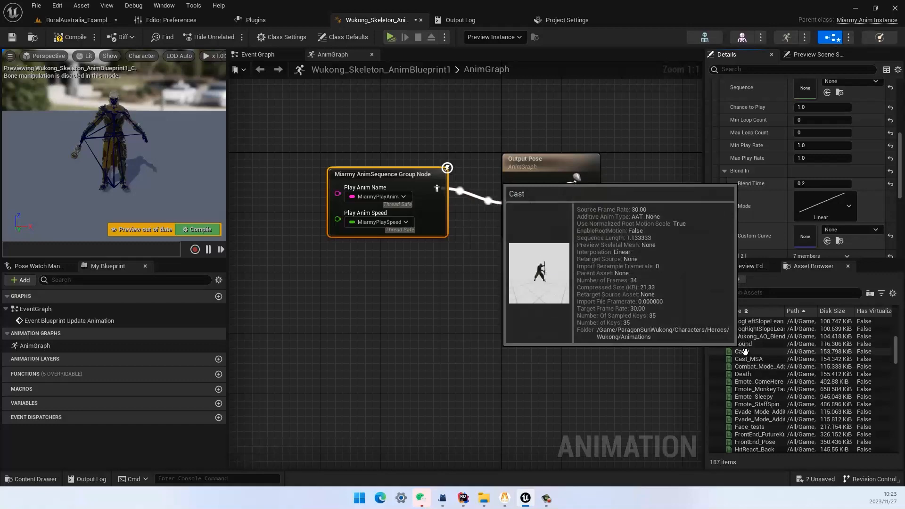
pyautogui.moveTo(745, 351); pyautogui.dragTo(804, 87)
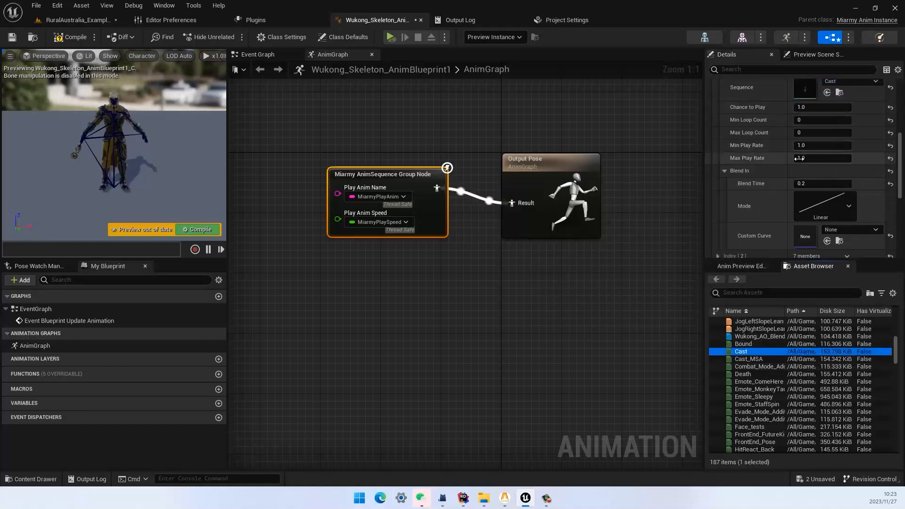
# Assign the Idle animation as the sequence of entry Index [0] in the group node
pyautogui.scroll(3, 792, 205)
pyautogui.scroll(-5, 764, 392)
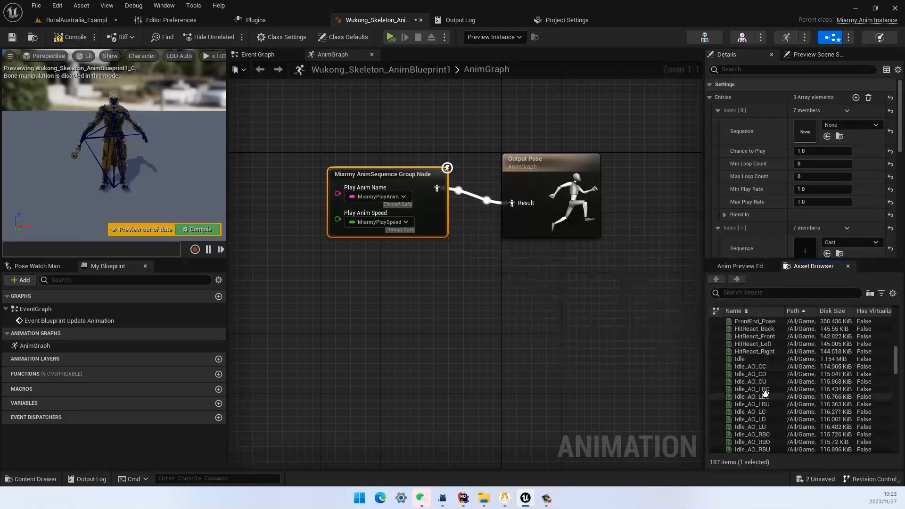
pyautogui.moveTo(745, 359); pyautogui.dragTo(806, 163)
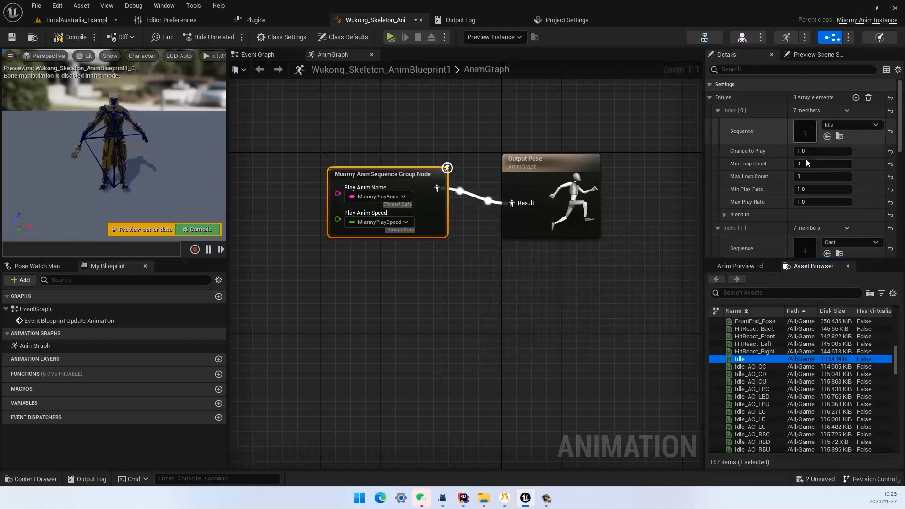
# Assign the Jog_Fwd animation as the sequence of entry Index [2] in the group node
pyautogui.scroll(-10, 809, 199)
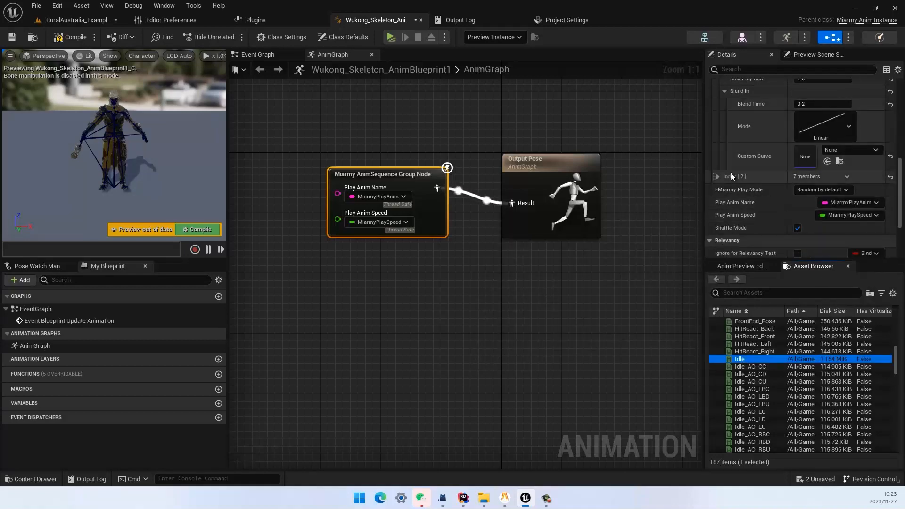
pyautogui.click(717, 176)
pyautogui.scroll(-10, 799, 369)
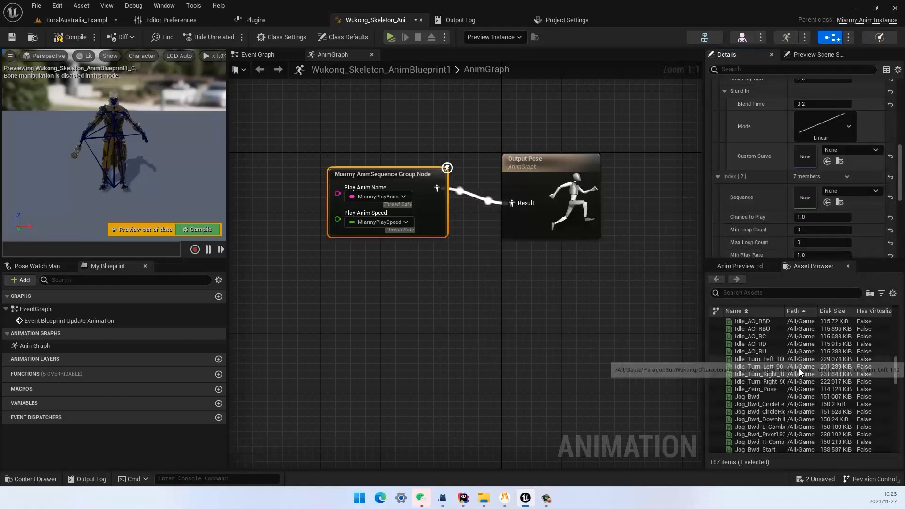
pyautogui.scroll(3, 793, 380)
pyautogui.click(754, 344)
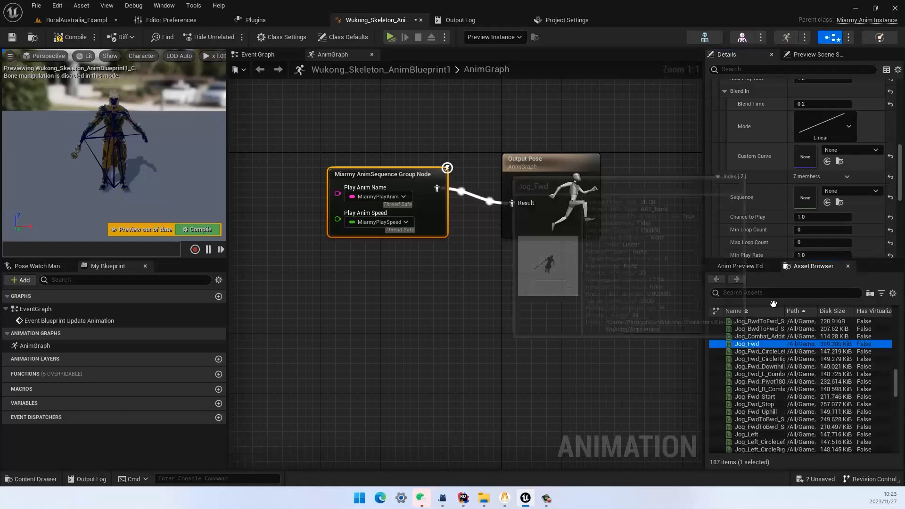
pyautogui.moveTo(754, 344); pyautogui.dragTo(803, 199)
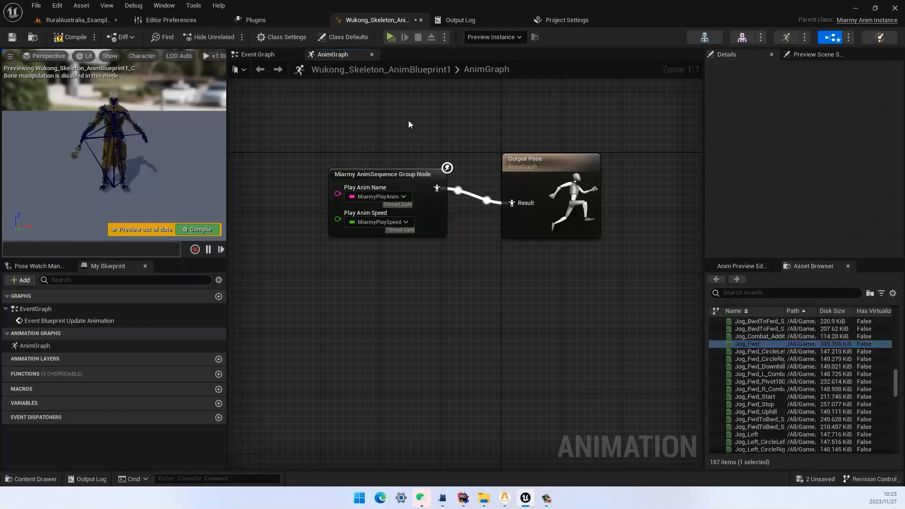
# Review the play chance, loop count, play rate and Blend In settings of the group node's entries
pyautogui.scroll(10, 867, 135)
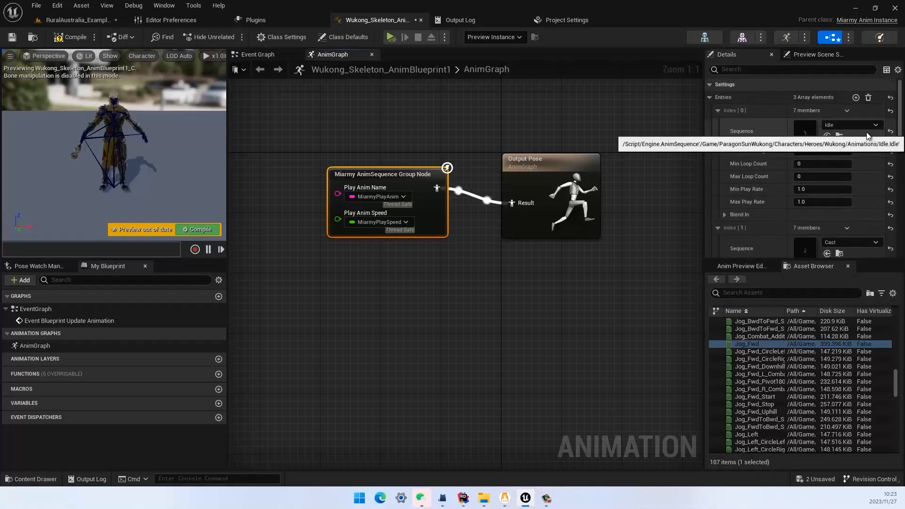
pyautogui.scroll(-6, 859, 146)
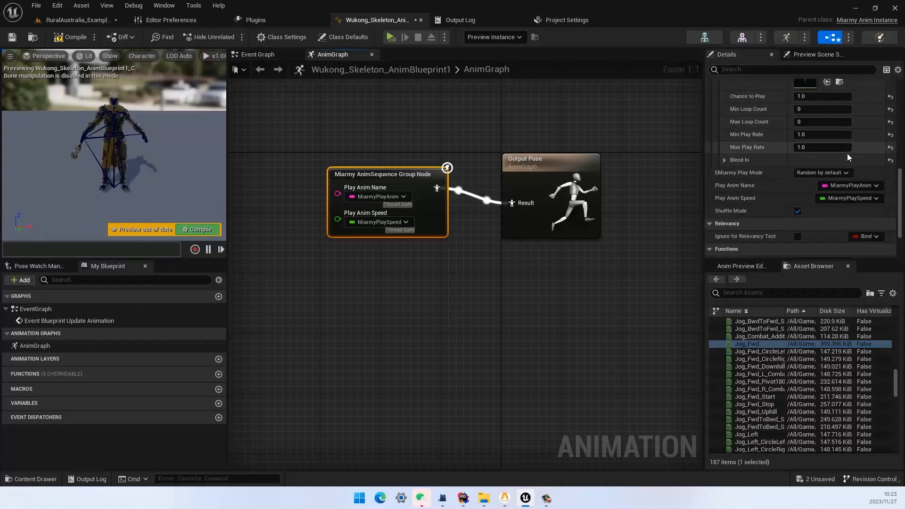
pyautogui.scroll(6, 829, 171)
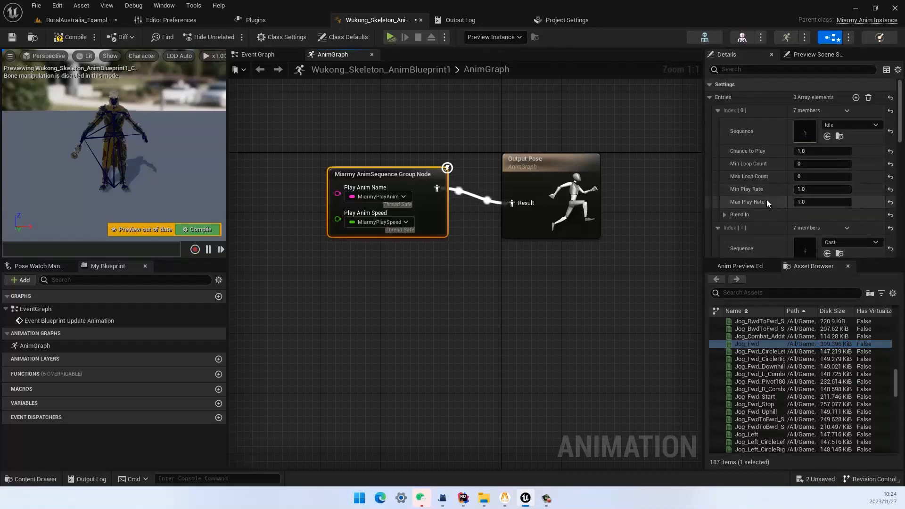
pyautogui.click(725, 214)
pyautogui.scroll(-2, 751, 222)
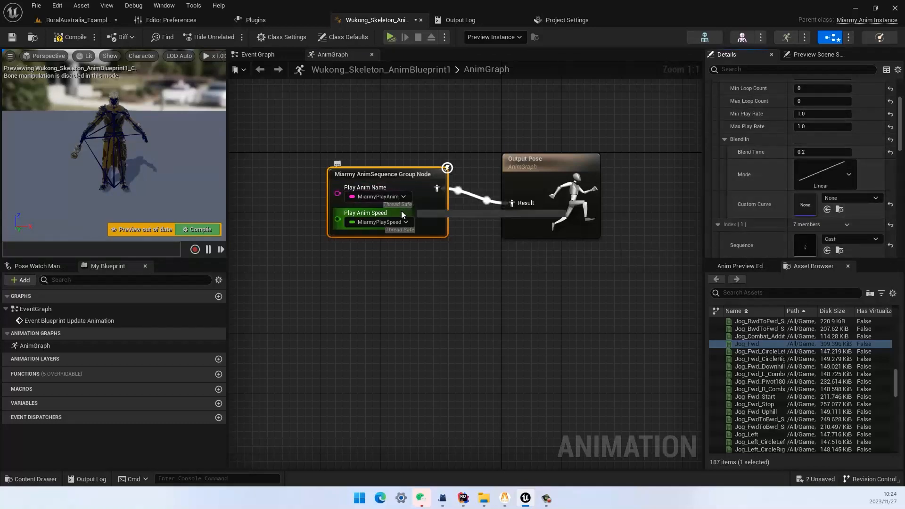
pyautogui.moveTo(399, 140); pyautogui.dragTo(426, 193)
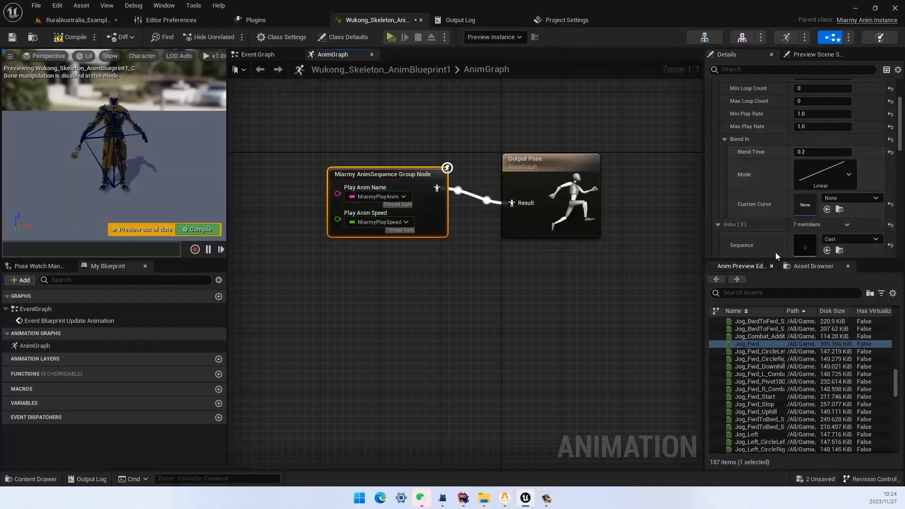
# Deselect the group node and compile the Wukong animation blueprint
pyautogui.click(466, 274)
pyautogui.moveTo(465, 273)
pyautogui.mouseDown(button='right')
pyautogui.moveTo(500, 287)
pyautogui.moveTo(471, 283)
pyautogui.mouseUp(button='right')
pyautogui.moveTo(333, 153); pyautogui.dragTo(287, 169, button='right')
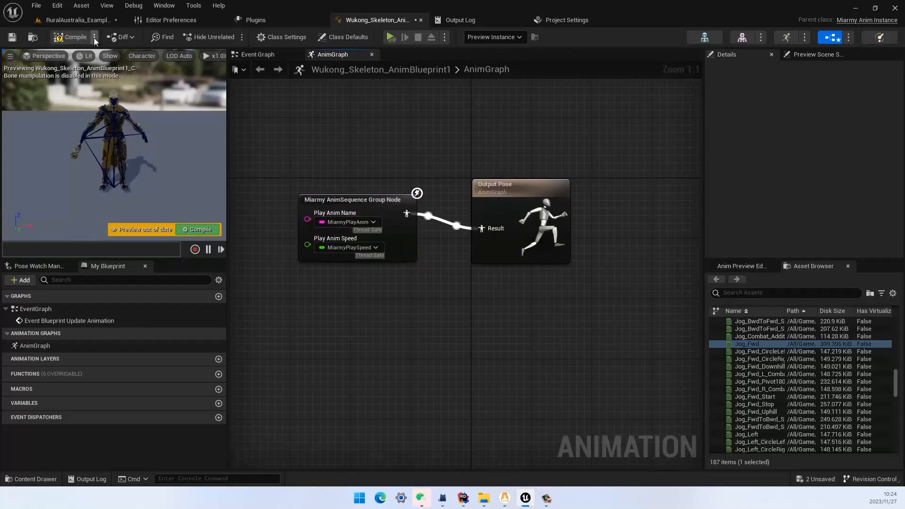
pyautogui.click(66, 37)
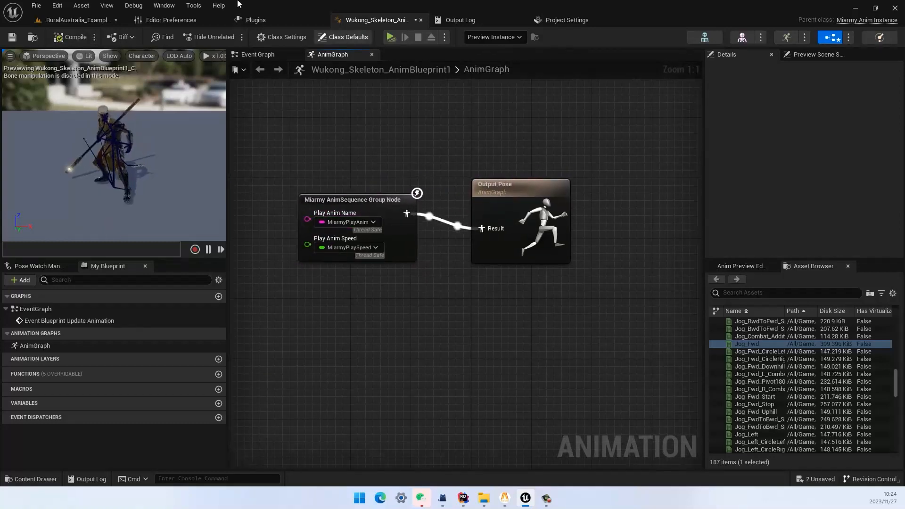
# Open the WukongOA blueprint from the level's Wukong Meshes folder and examine its Animation and Miarmy Decision settings
pyautogui.click(78, 20)
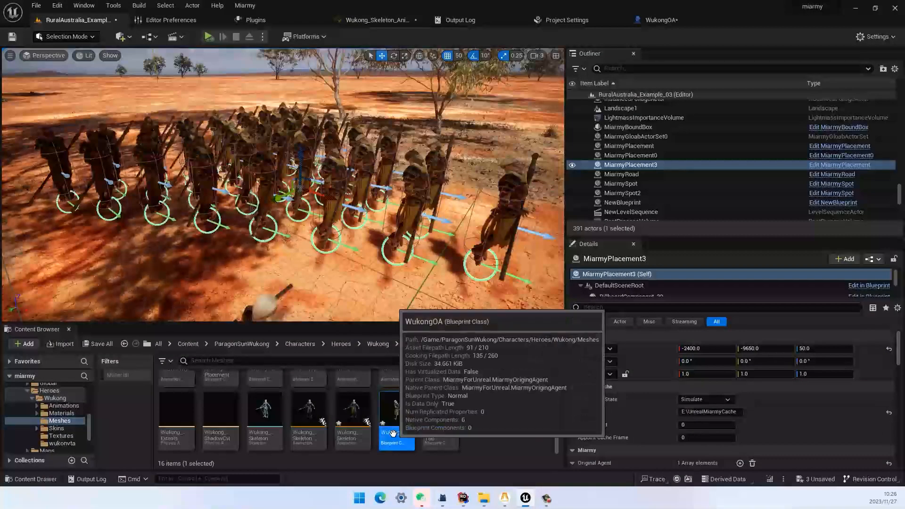
pyautogui.scroll(2, 457, 424)
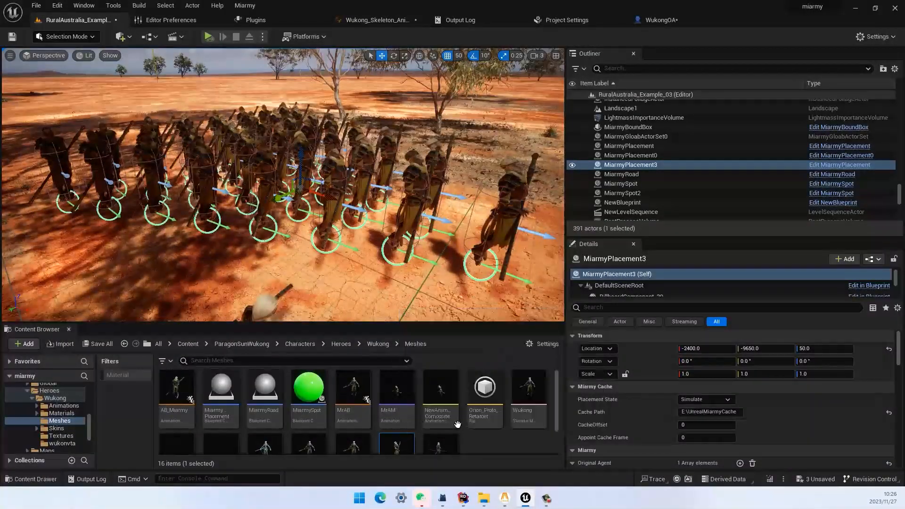
pyautogui.scroll(-2, 457, 424)
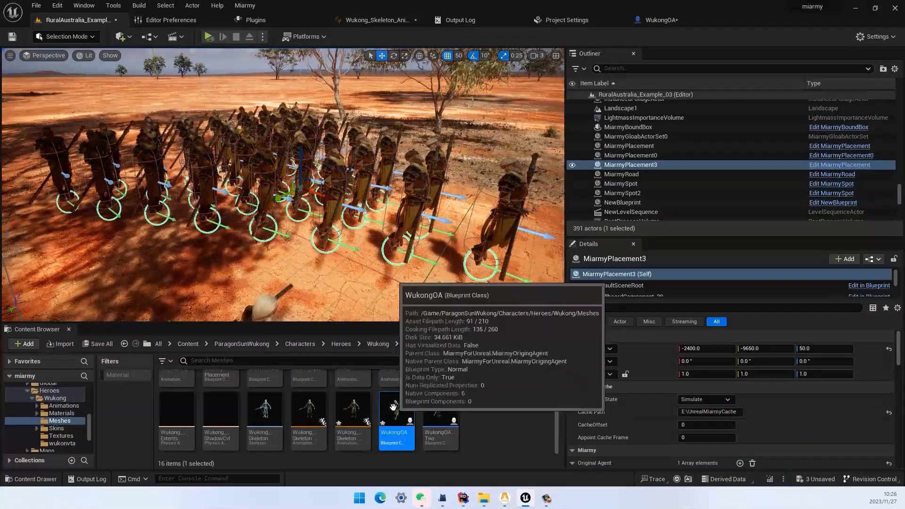
pyautogui.doubleClick(410, 437)
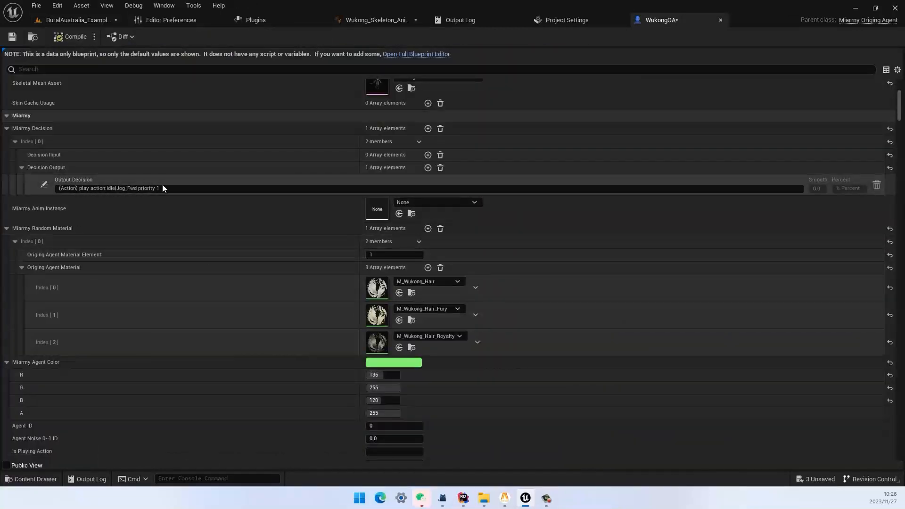
pyautogui.scroll(3, 164, 193)
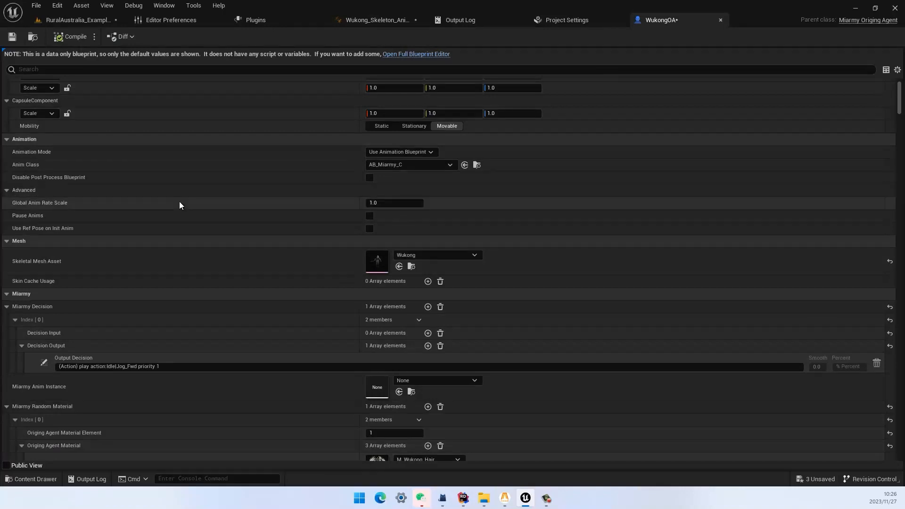
pyautogui.scroll(1, 143, 141)
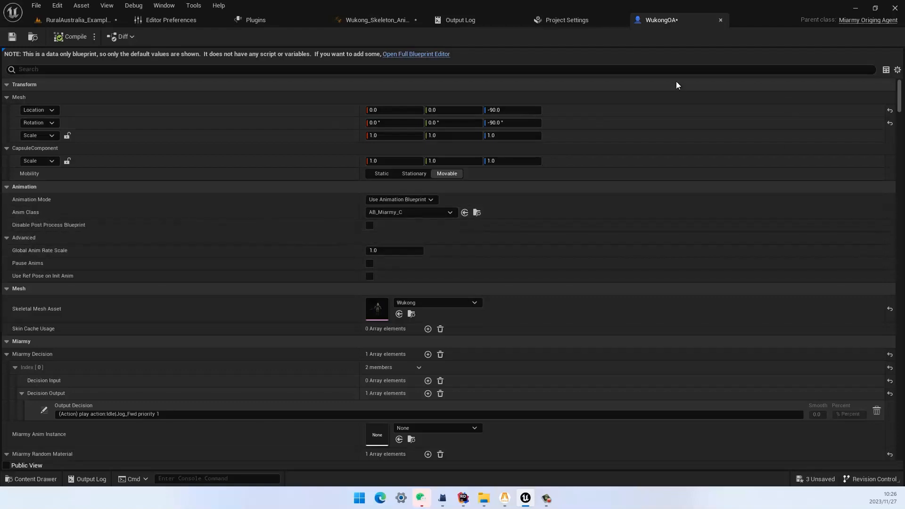
# Set WukongOA's Anim Class to Wukong_Skeleton_AnimBlueprint1, using the asset selected in the Meshes folder
pyautogui.click(377, 20)
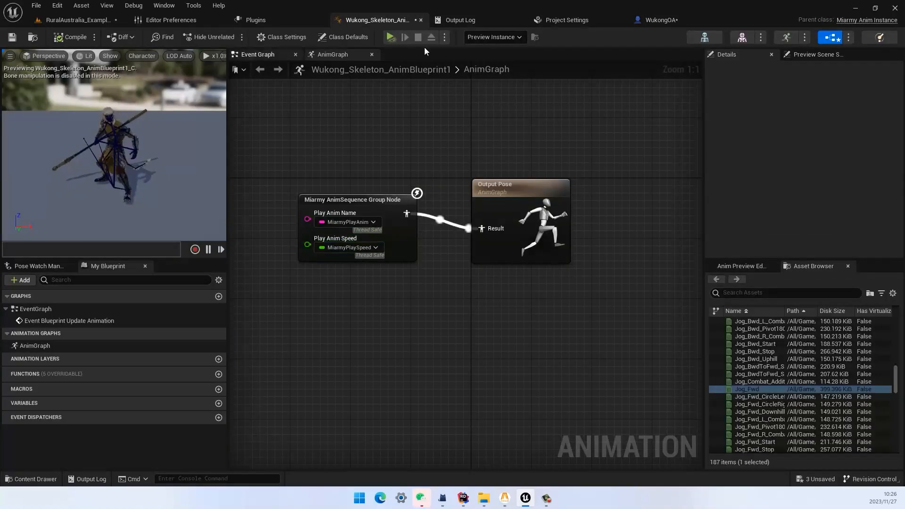
pyautogui.click(76, 20)
pyautogui.scroll(2, 265, 427)
pyautogui.scroll(-2, 520, 432)
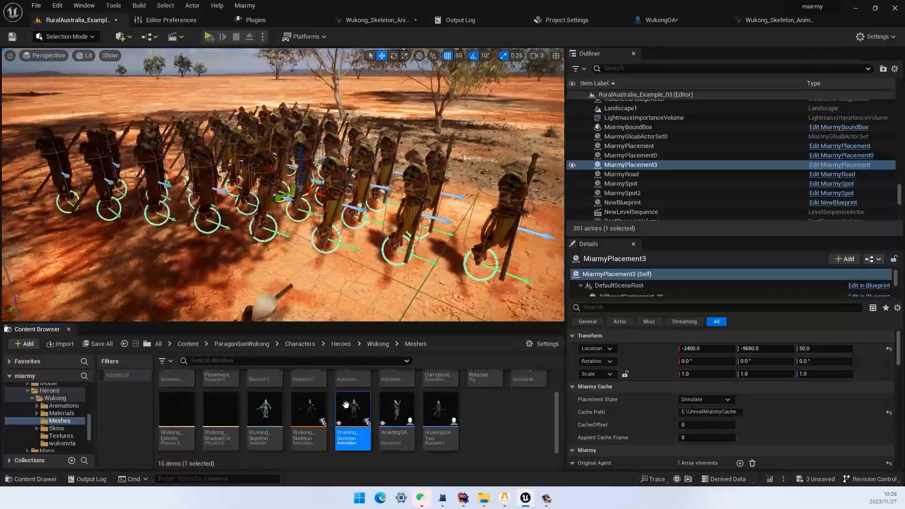
pyautogui.click(672, 18)
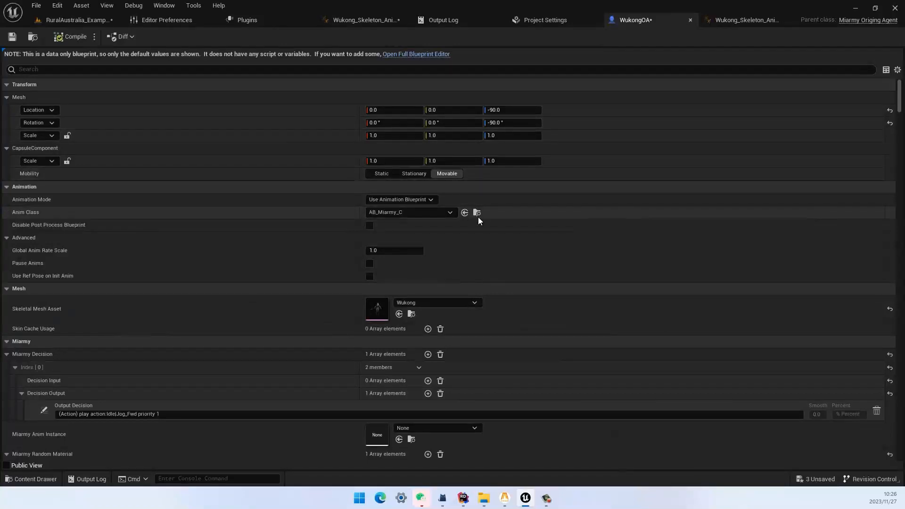
pyautogui.click(464, 213)
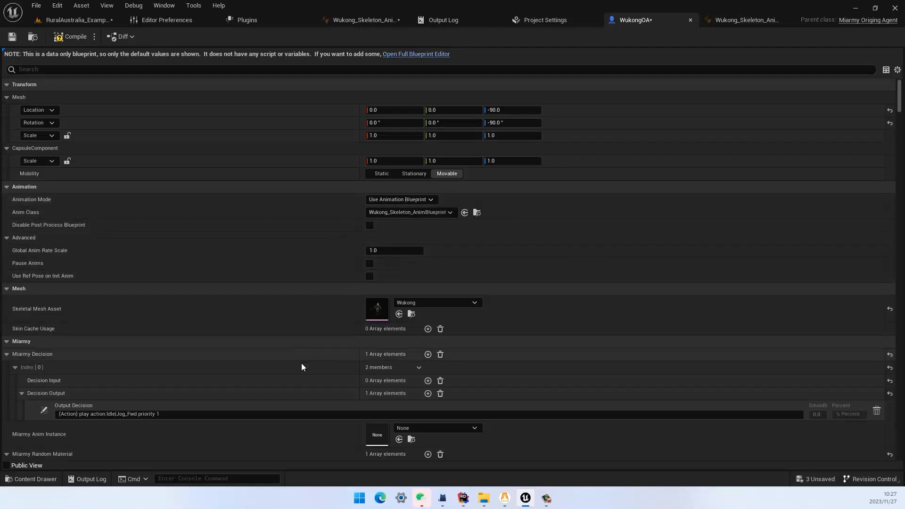
pyautogui.scroll(-4, 292, 339)
pyautogui.scroll(5, 247, 133)
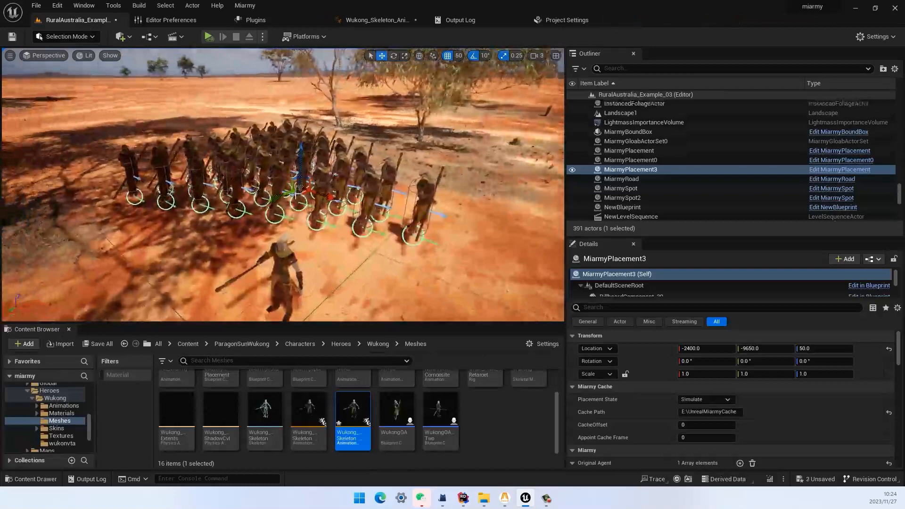
# Open the WukongOA original agent blueprint from the Wukong Meshes folder
pyautogui.moveTo(295, 195); pyautogui.dragTo(283, 190, button='right')
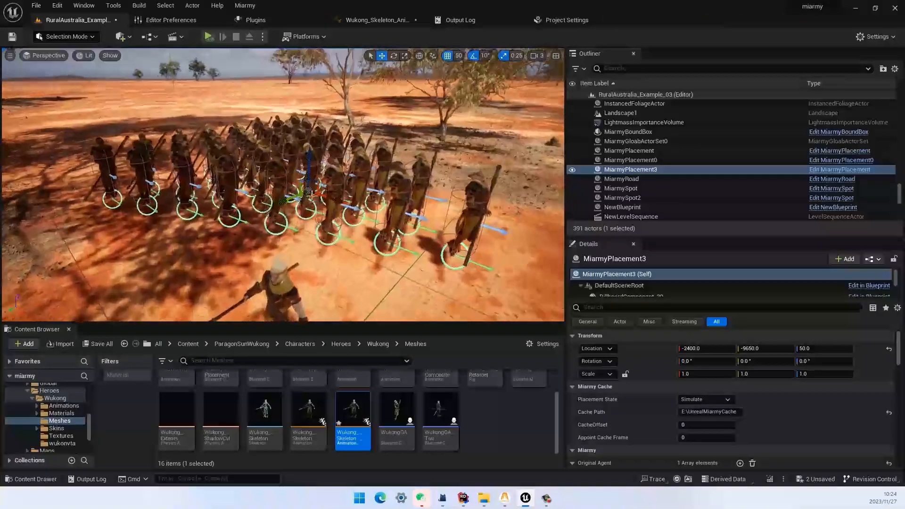
pyautogui.click(389, 410)
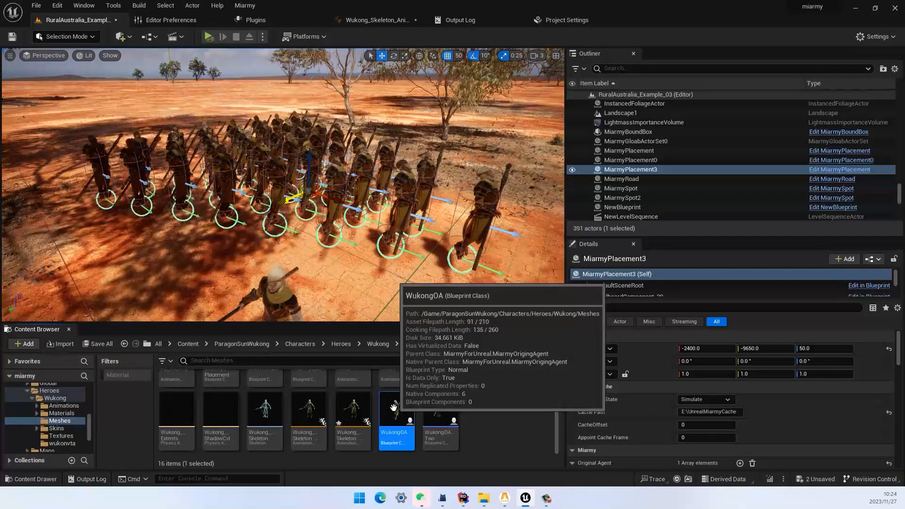
pyautogui.doubleClick(396, 410)
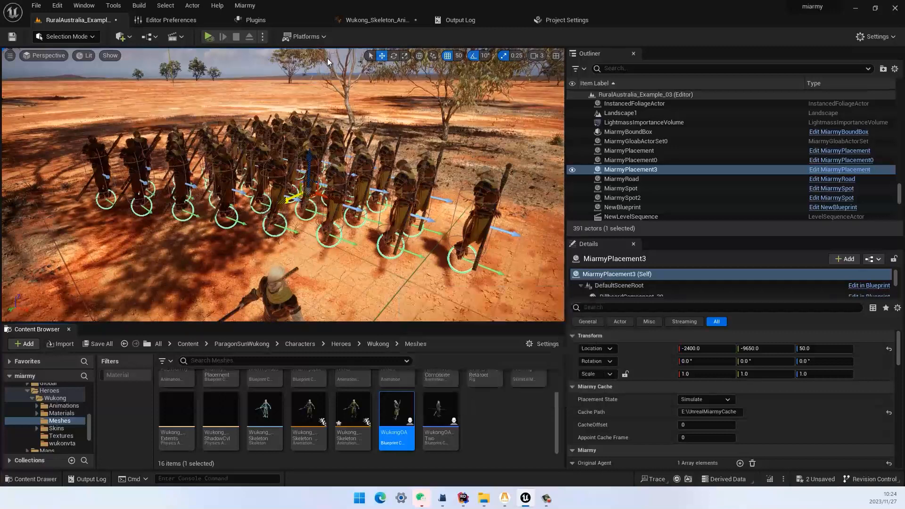
# Examine the frame input conditions and the action output decisions of WukongOA's Miarmy Decision entries
pyautogui.scroll(-10, 333, 344)
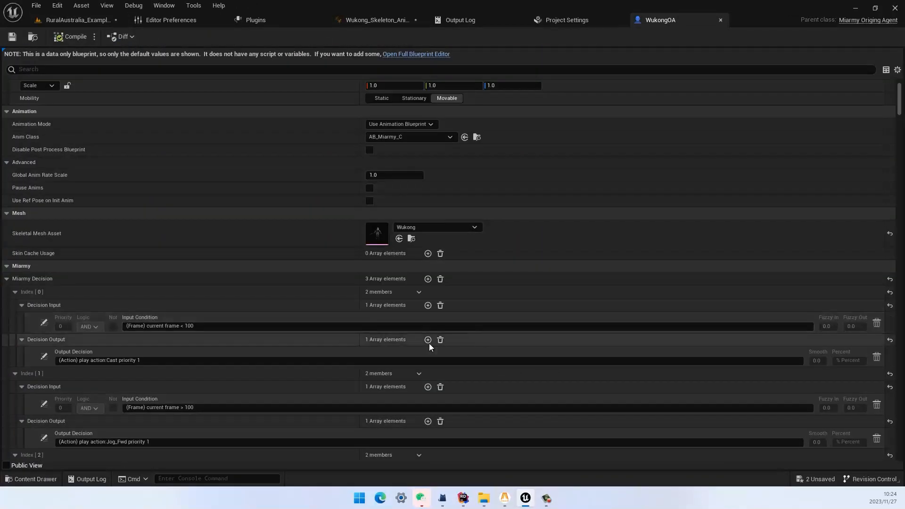
pyautogui.scroll(6, 332, 339)
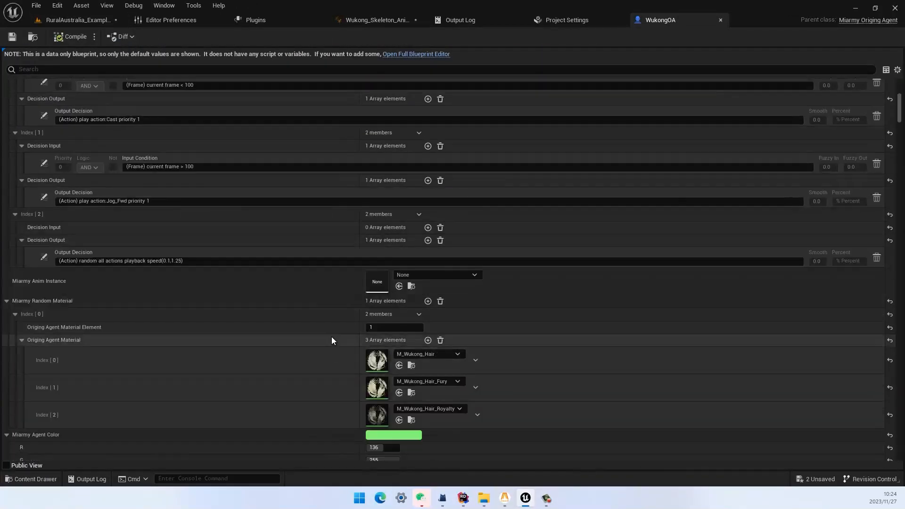
pyautogui.scroll(-3, 318, 335)
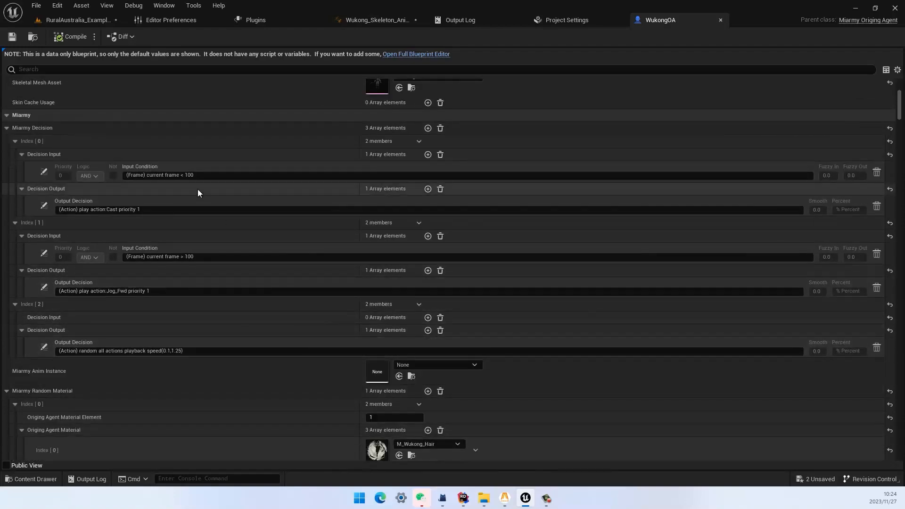
pyautogui.scroll(-4, 186, 236)
pyautogui.scroll(3, 188, 232)
pyautogui.scroll(3, 181, 234)
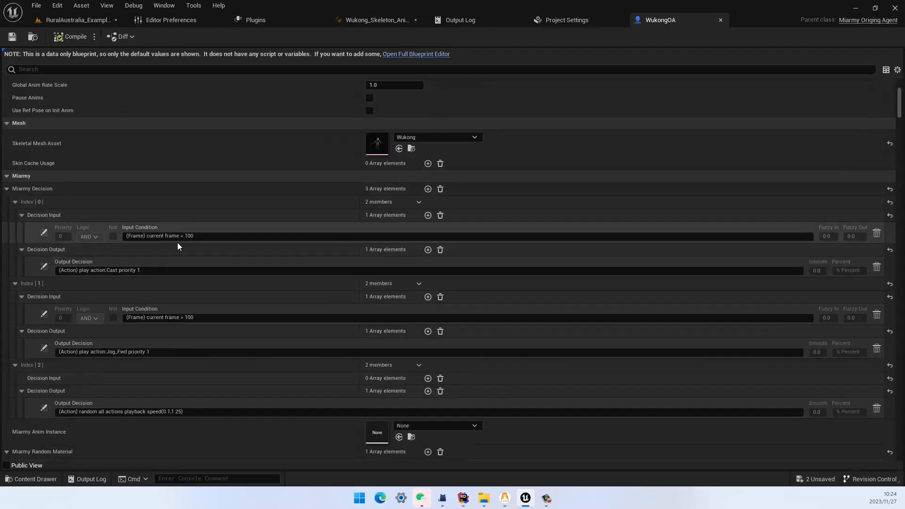
pyautogui.scroll(-2, 177, 242)
pyautogui.click(210, 175)
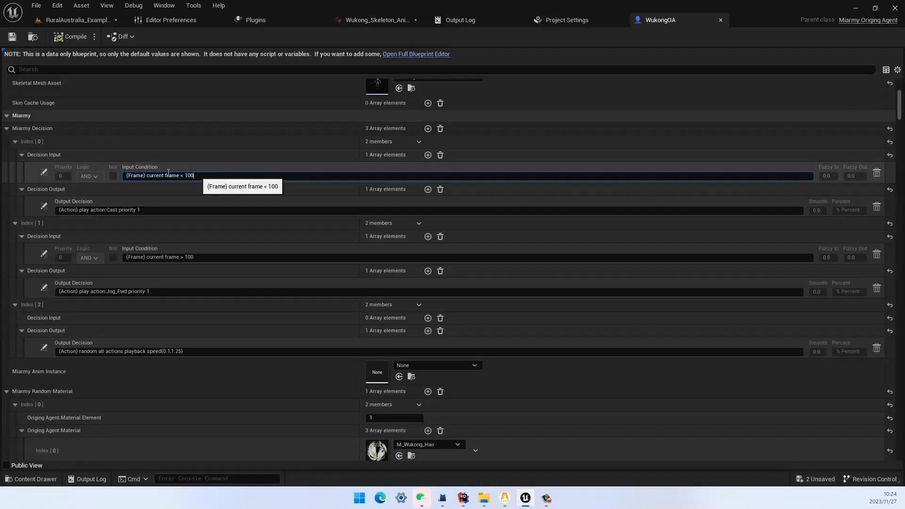
pyautogui.click(110, 211)
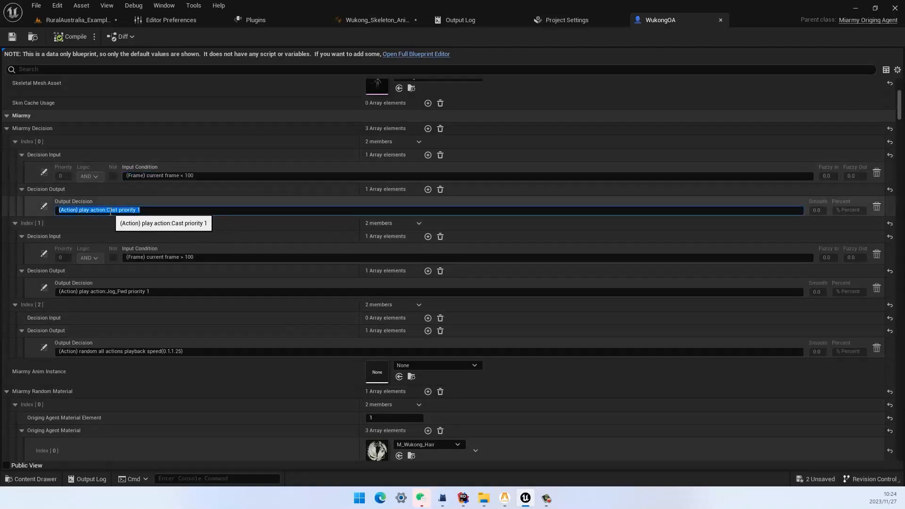
pyautogui.click(164, 258)
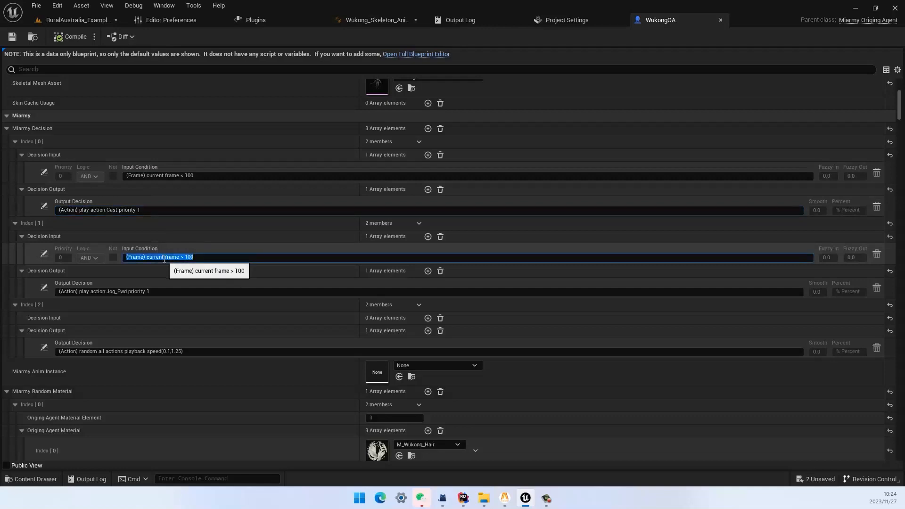
pyautogui.click(174, 169)
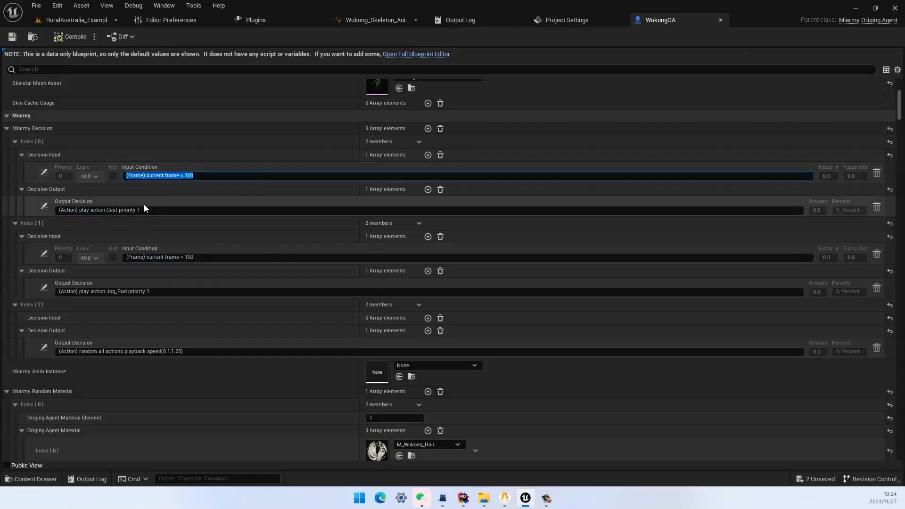
pyautogui.click(172, 209)
pyautogui.click(165, 257)
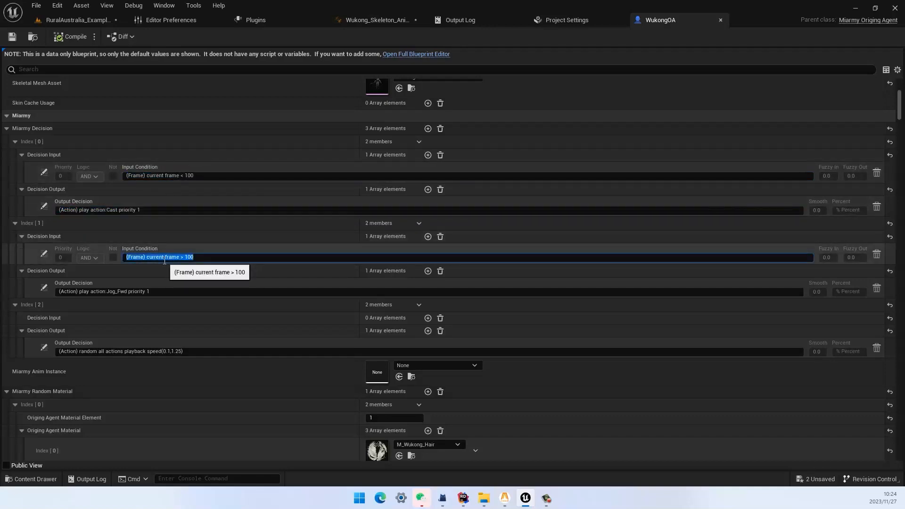
pyautogui.click(155, 289)
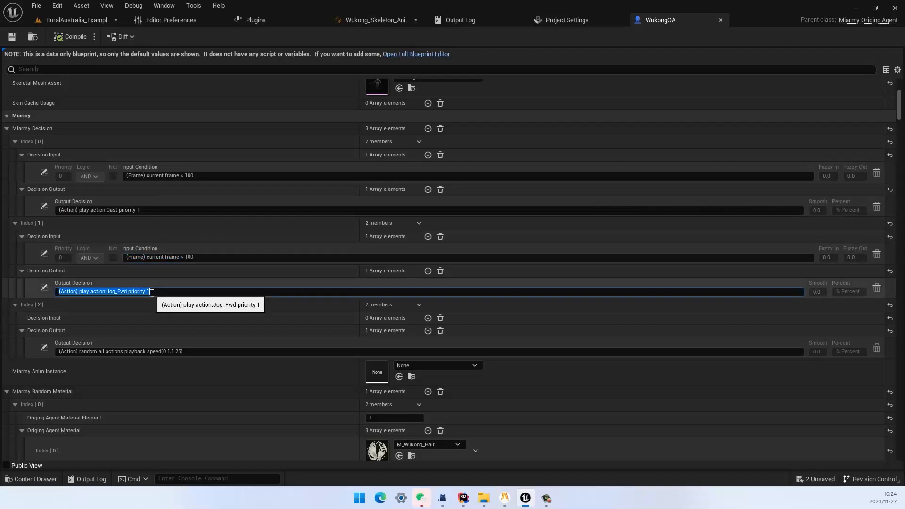
# Set the random playback speed range in the third Miarmy Decision output to (0.75,1.25) and compile WukongOA
pyautogui.click(169, 351)
pyautogui.click(117, 351)
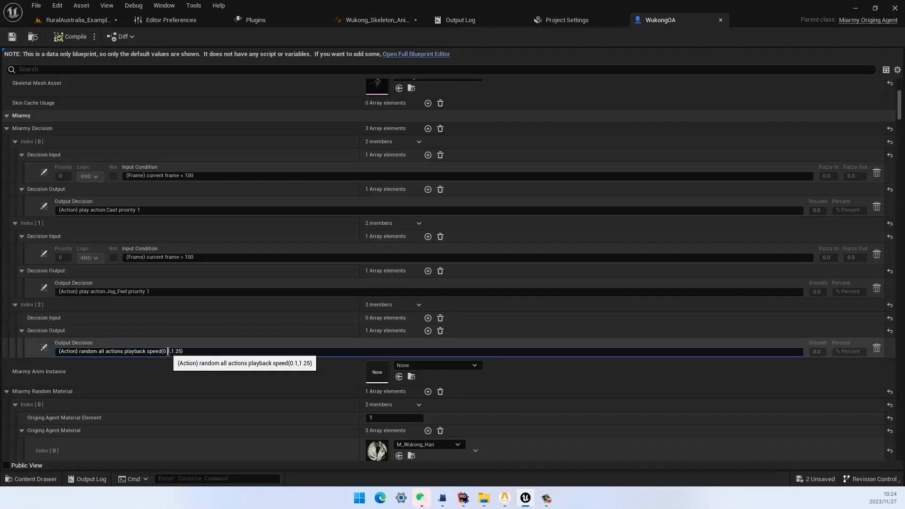
pyautogui.moveTo(168, 351); pyautogui.dragTo(171, 351)
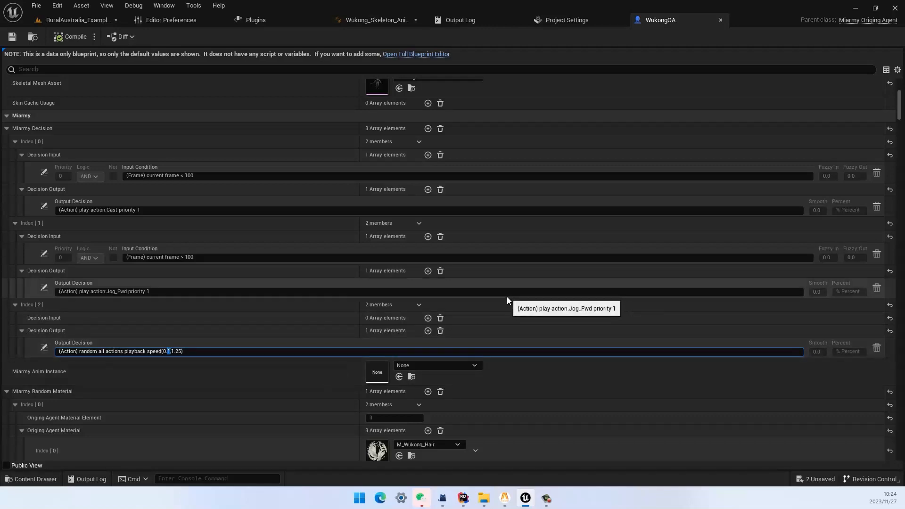
pyautogui.write('75')
pyautogui.press('Return')
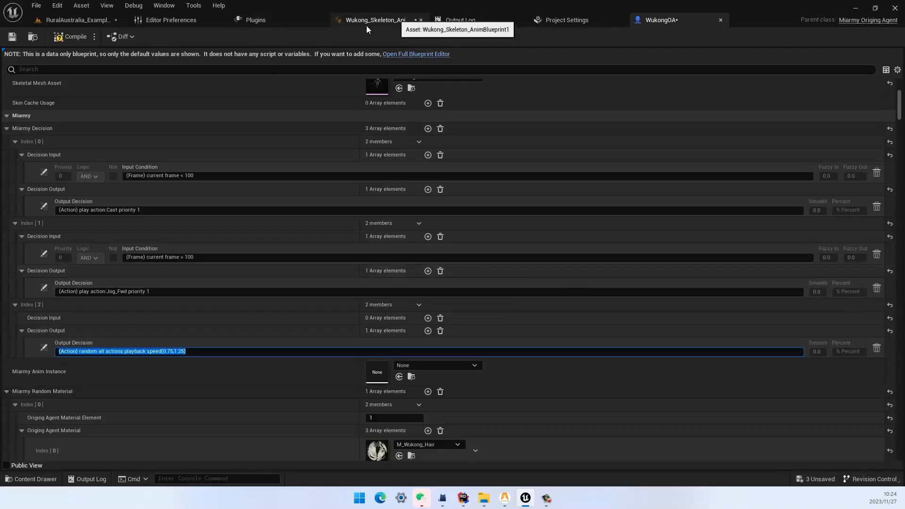
pyautogui.click(68, 38)
# Run the simulation in the level to check how the Wukong crowd plays its actions, and stop it
pyautogui.click(60, 21)
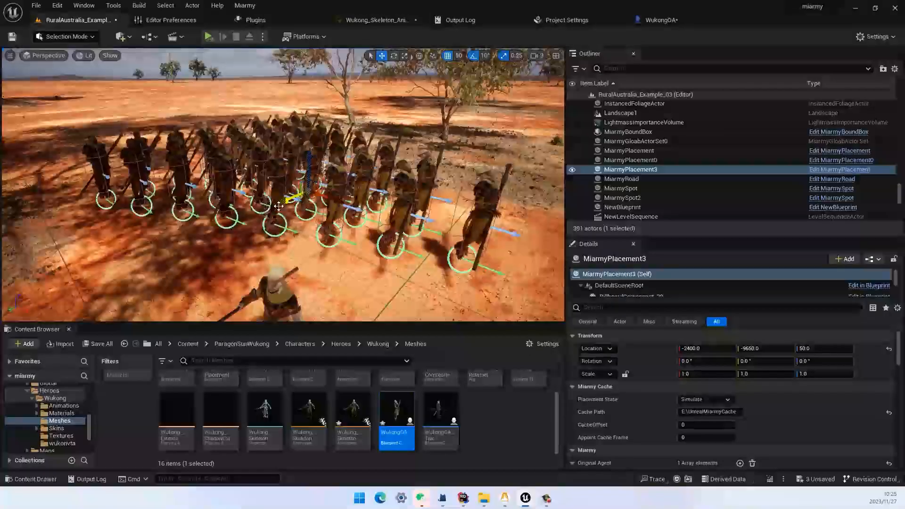
pyautogui.click(210, 37)
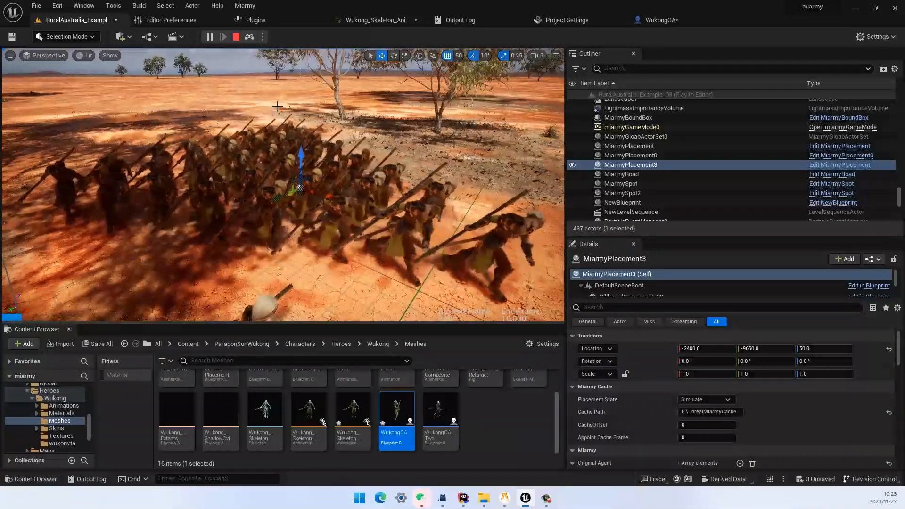
pyautogui.click(236, 37)
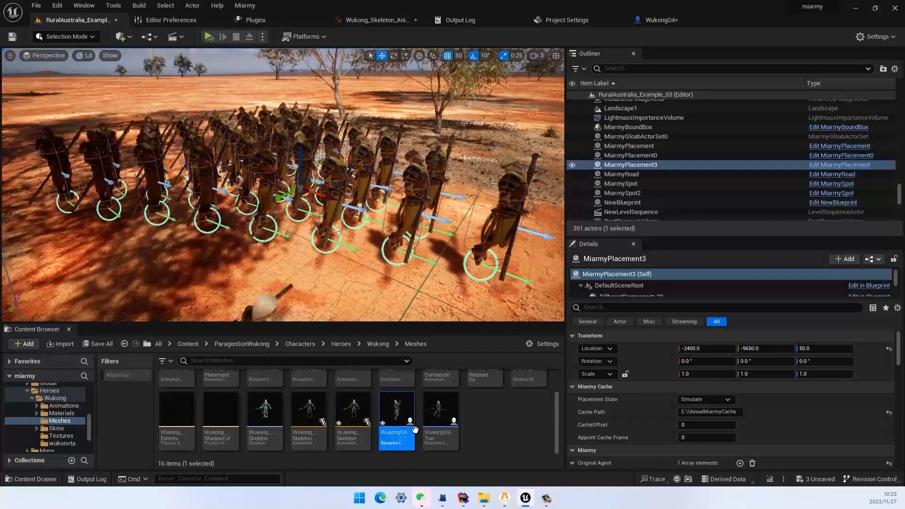
# Reopen the WukongOA blueprint, clear all its Miarmy Decision entries and add one new entry
pyautogui.doubleClick(397, 419)
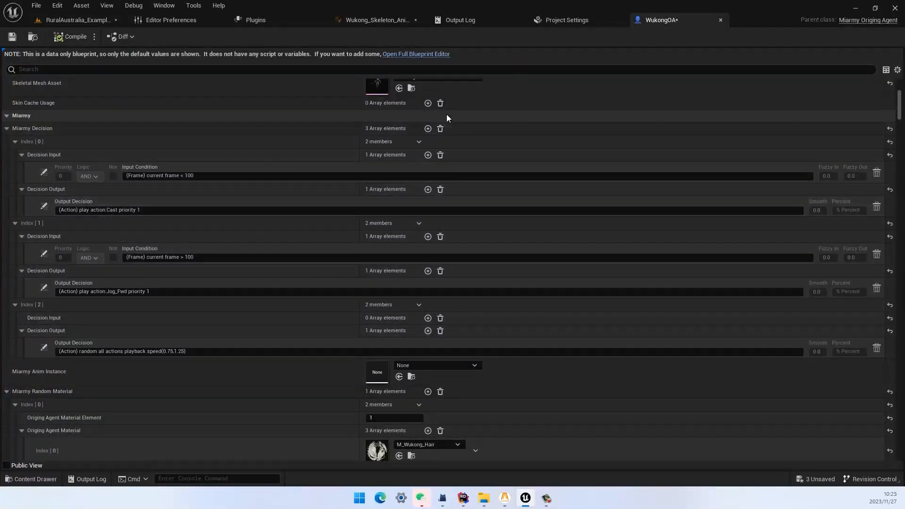
pyautogui.click(441, 128)
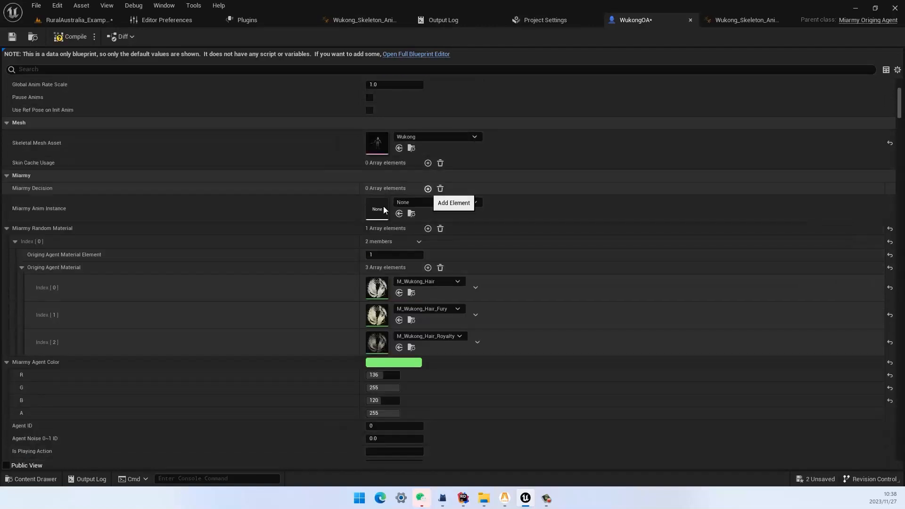
pyautogui.click(428, 188)
pyautogui.click(15, 202)
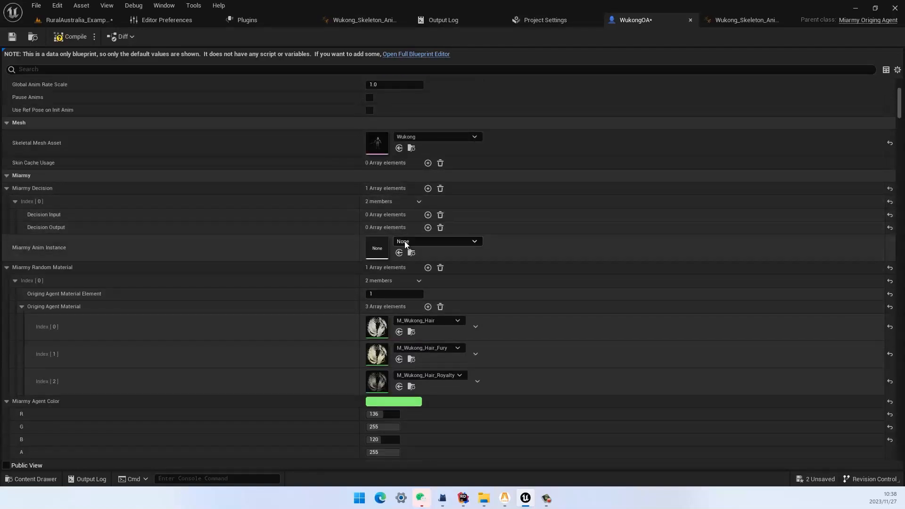
# Add a decision output to the new entry reading "play action:Cast|Jog_Fwd priority 1" and compile the blueprint
pyautogui.click(427, 228)
pyautogui.click(44, 244)
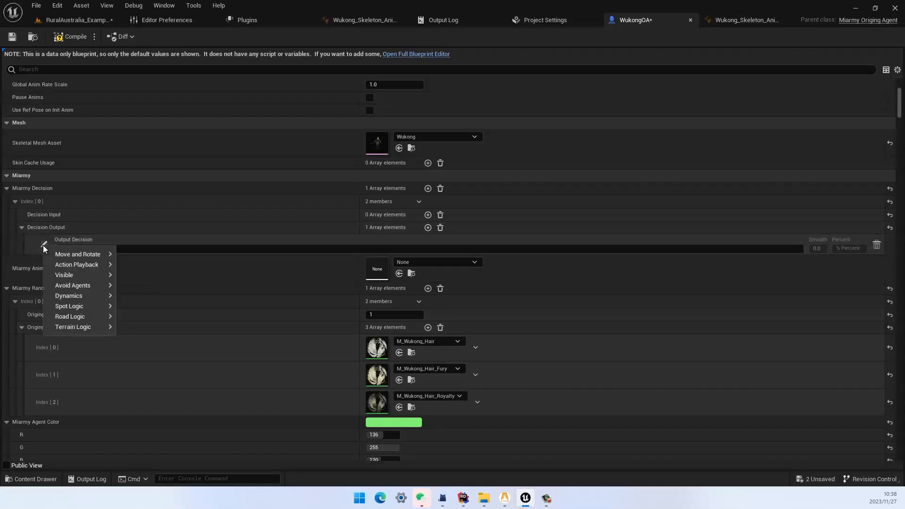
pyautogui.moveTo(90, 265)
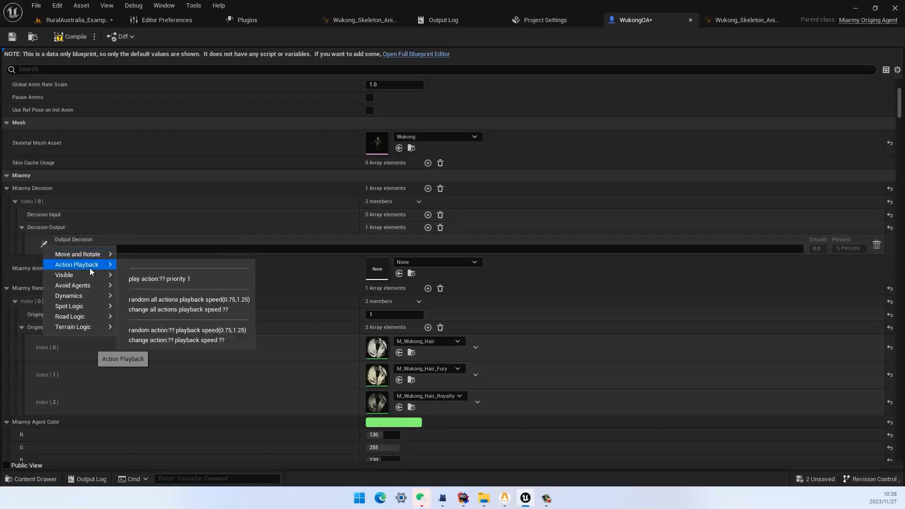
pyautogui.click(160, 280)
pyautogui.click(110, 249)
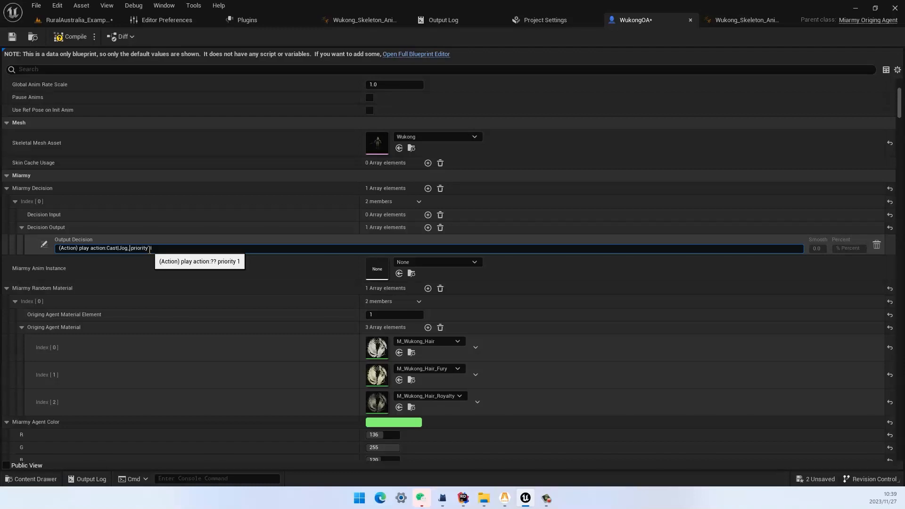
pyautogui.press('Return')
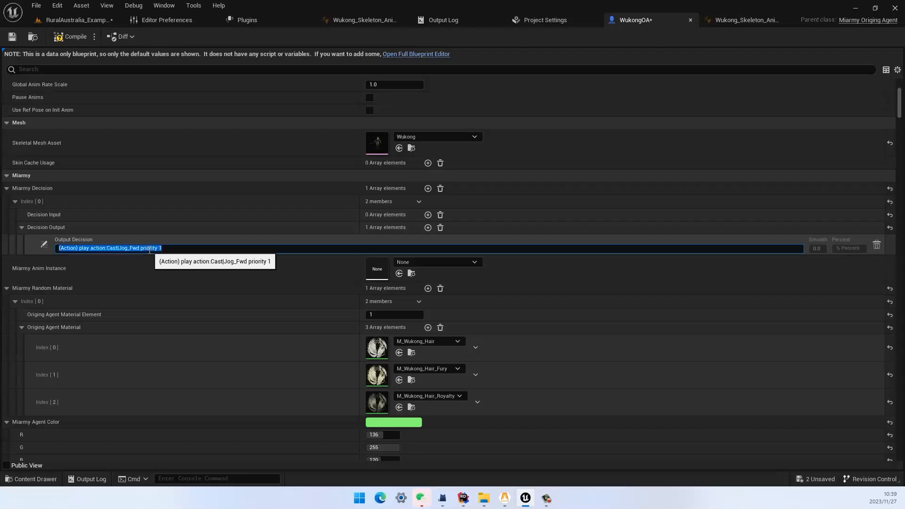
pyautogui.click(80, 37)
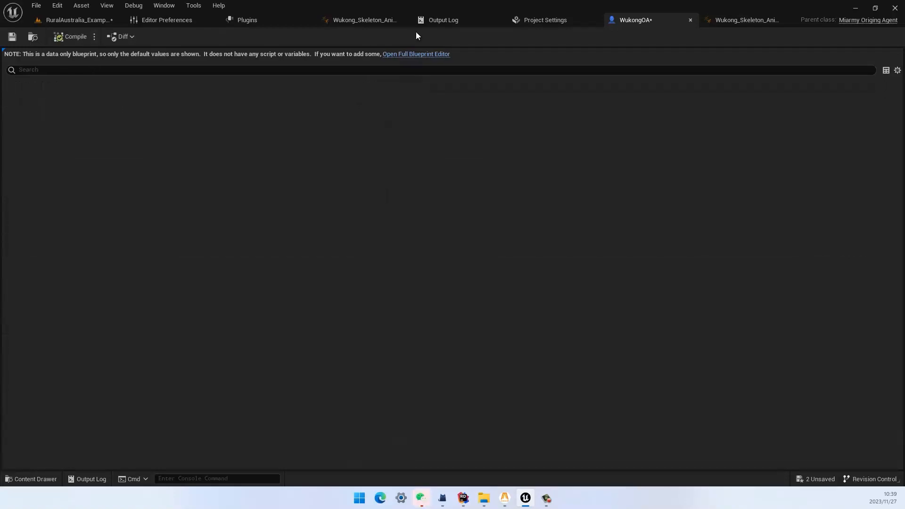
# Simulate the level with the Cast|Jog_Fwd decision and select a Wukong agent inside the crowd to inspect
pyautogui.click(81, 22)
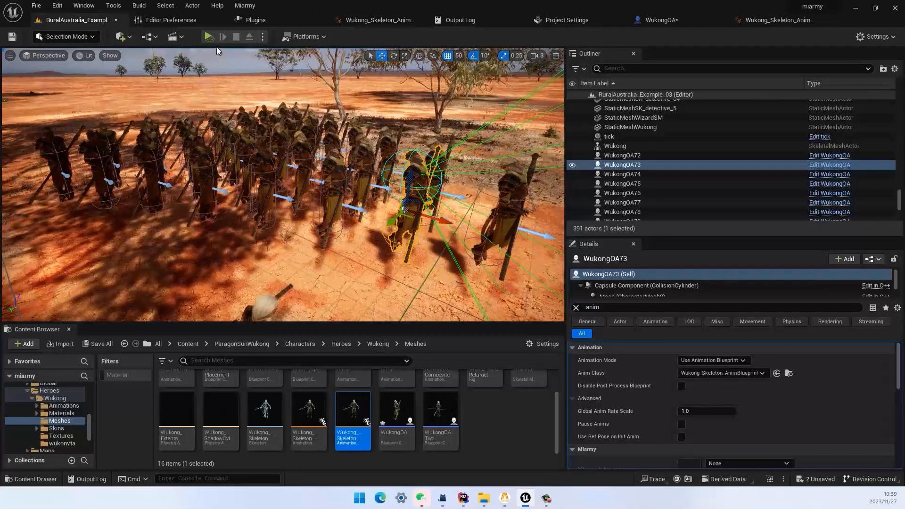
pyautogui.click(208, 37)
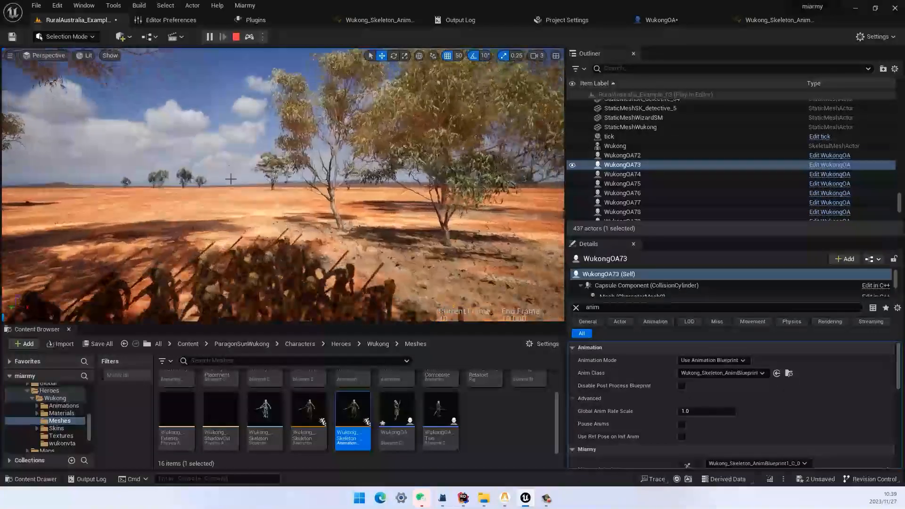
pyautogui.scroll(-5, 236, 216)
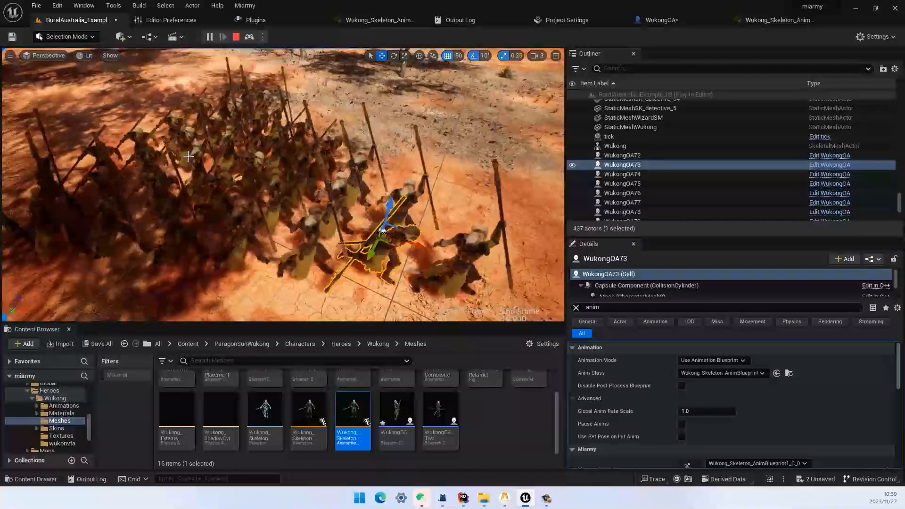
pyautogui.click(236, 217)
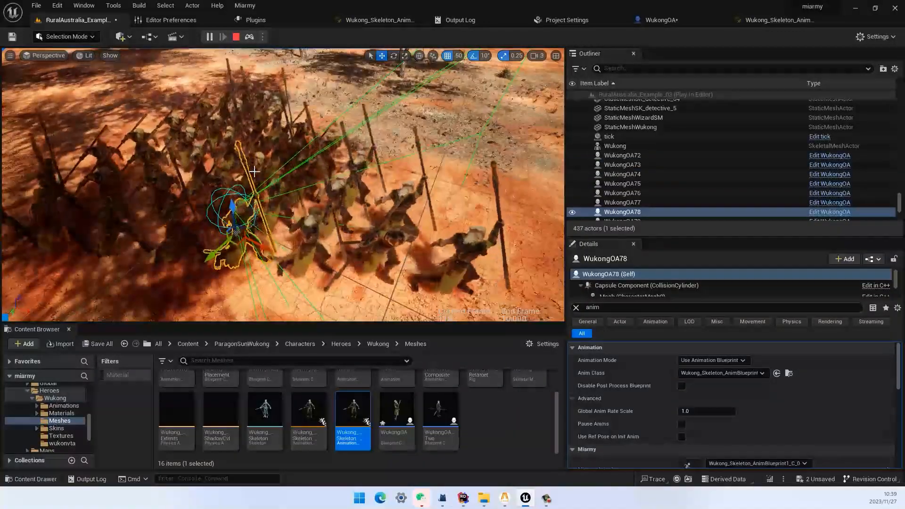